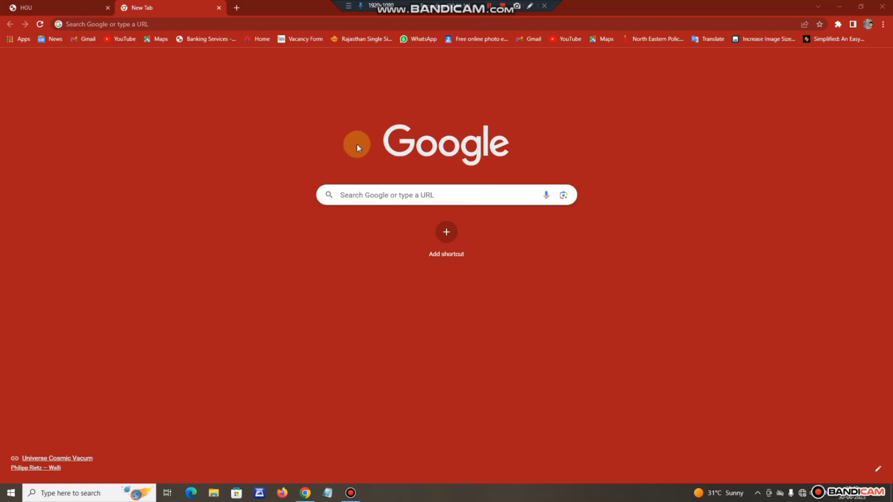
Load 192.168.1.254 in the Chrome tab to reach the GPON Home Gateway login page.
left_click(191, 25)
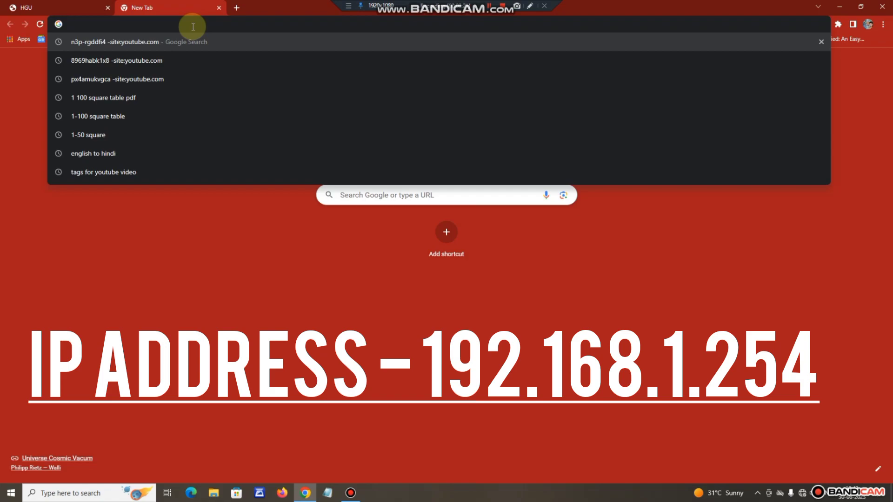
type("192.")
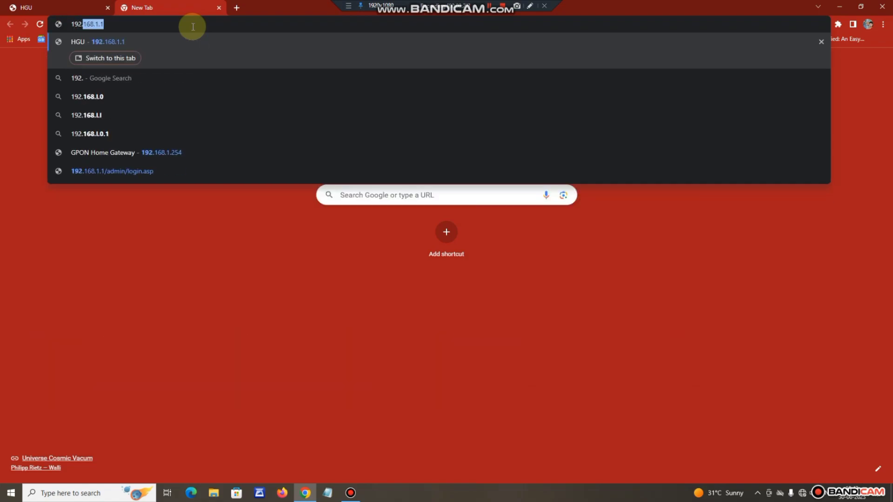
type("168.1.2")
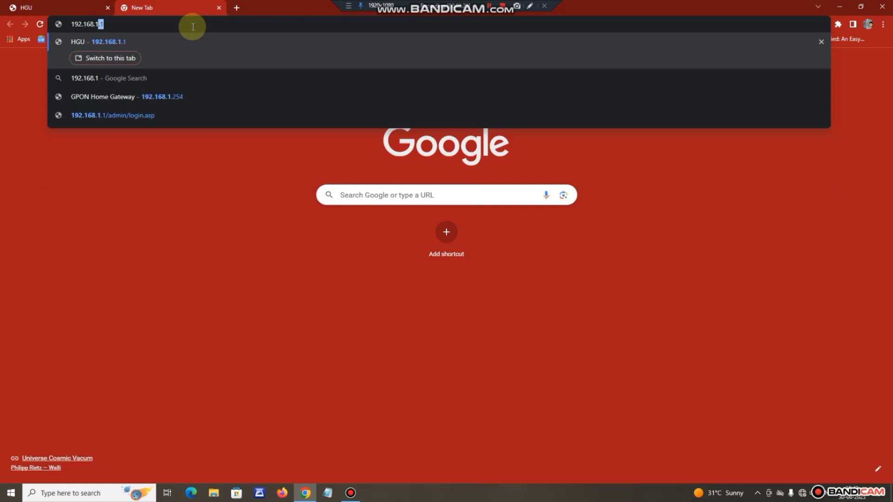
type("54")
key("Return")
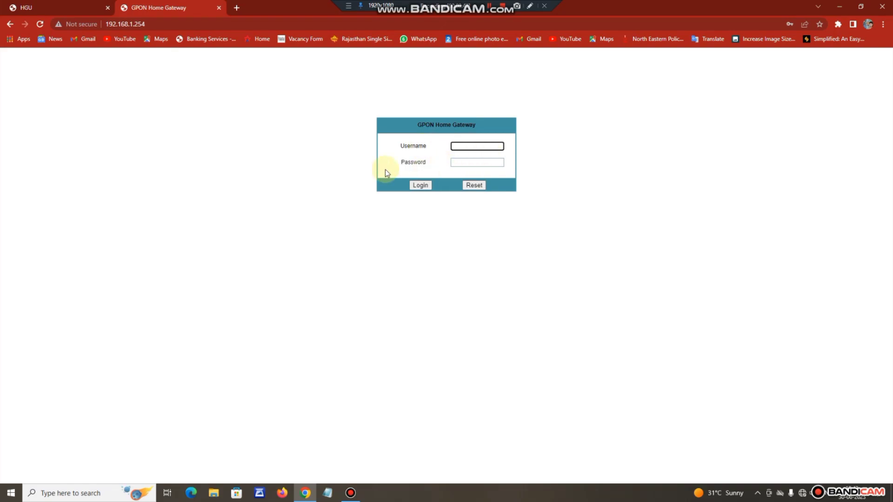
Log in with the admin credentials saved in Chrome's autofill.
left_click(460, 146)
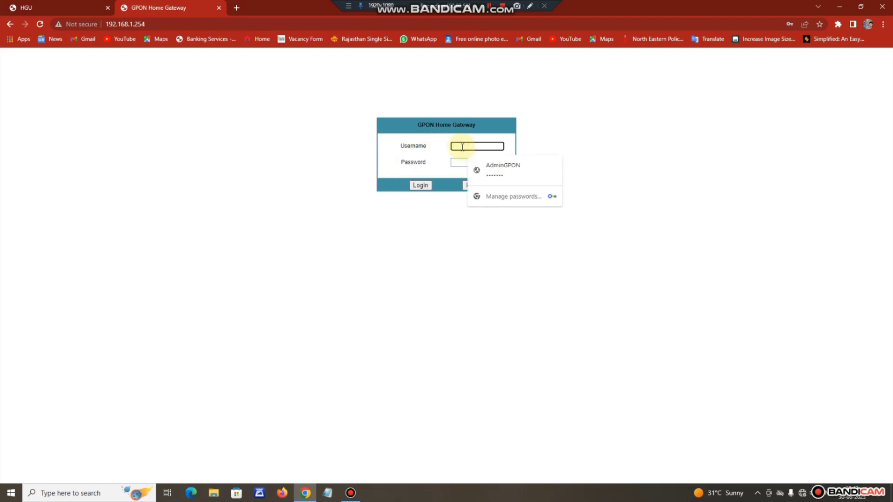
left_click(487, 165)
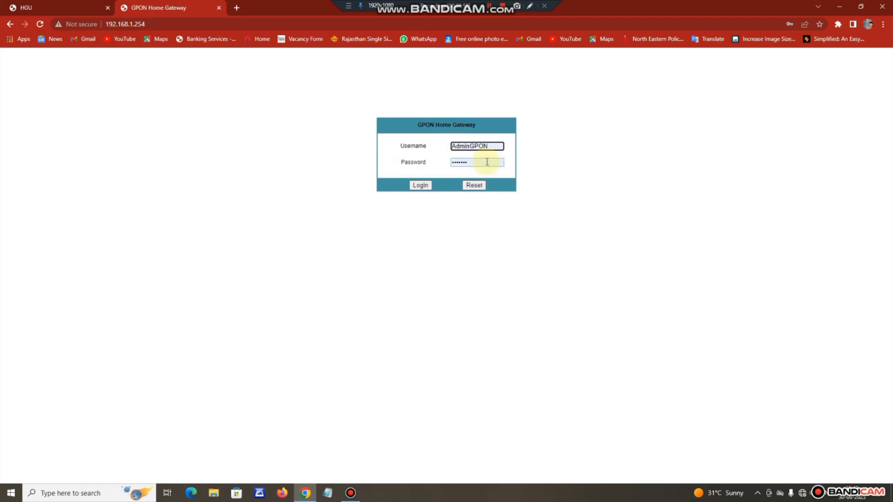
left_click(421, 186)
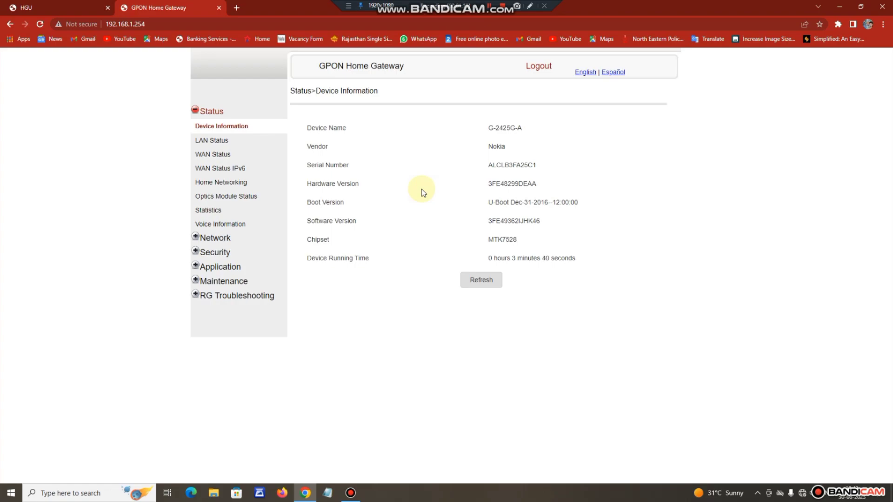
Refresh device info, go to Network > WAN, and delete the 1_INTERNET_R_VID_371 connection.
left_click(484, 282)
left_click(484, 282)
left_click(214, 238)
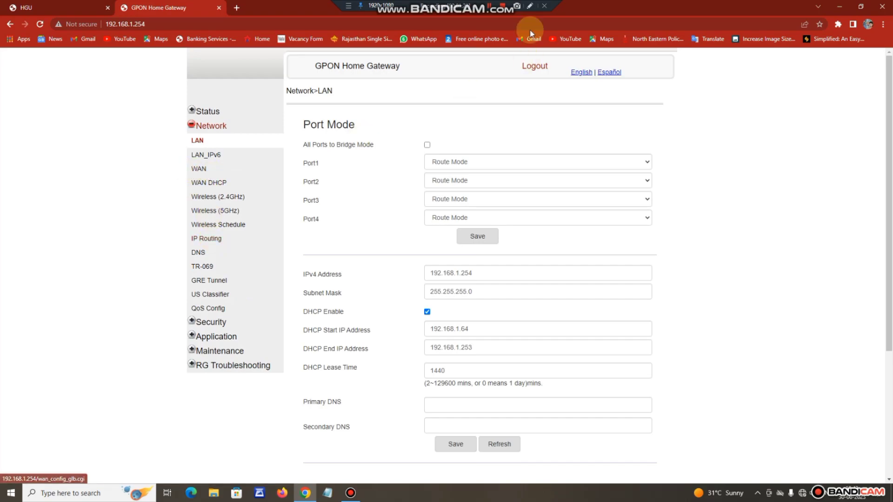
left_click(530, 6)
left_click_drag(207, 170, 218, 178)
left_click(883, 5)
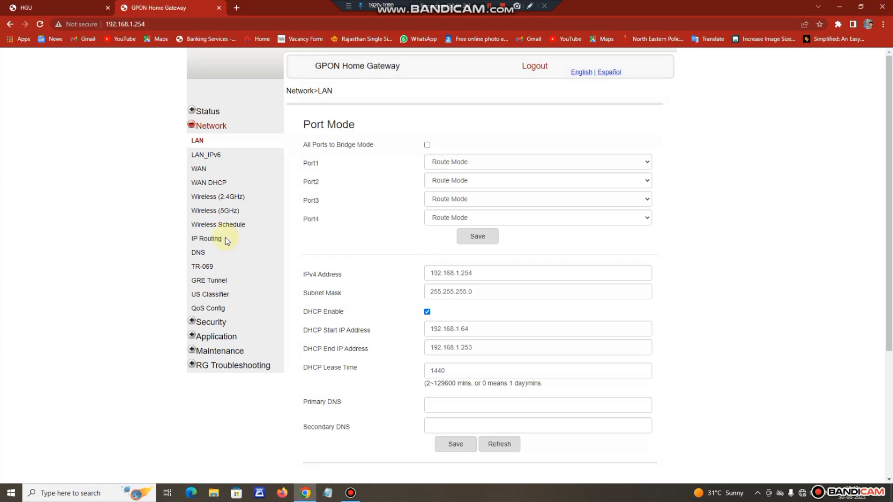
left_click(205, 172)
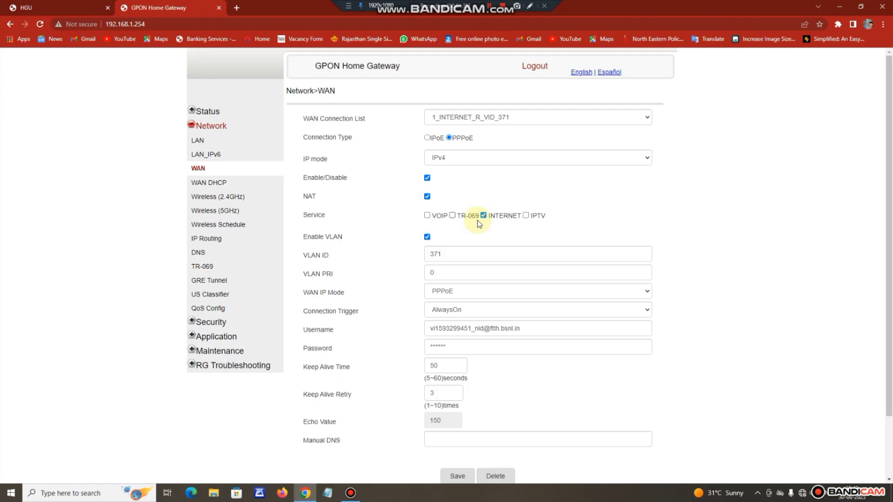
scroll(515, 279, "down", 2)
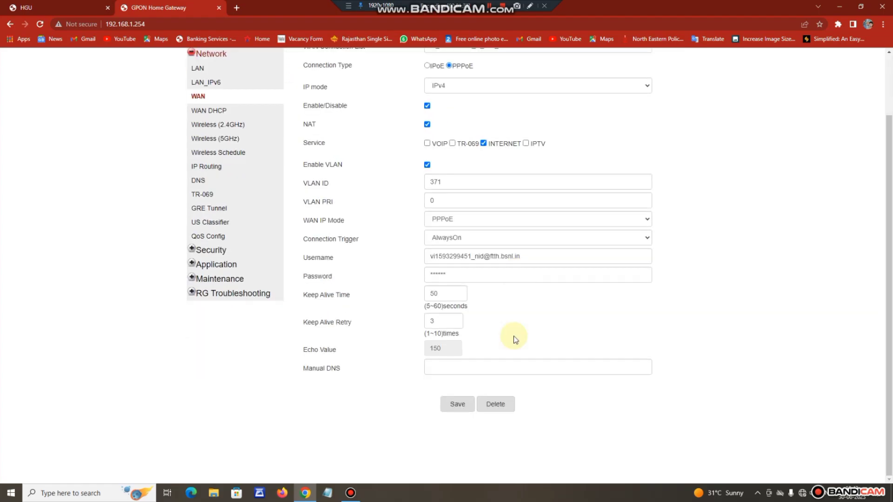
left_click(496, 413)
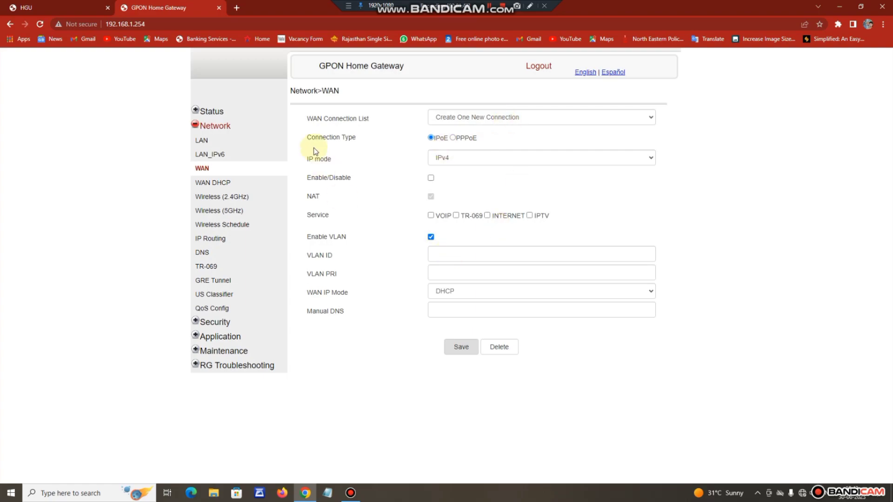
Set the new connection to PPPoE, IPv4, enabled, with the INTERNET service.
left_click(453, 138)
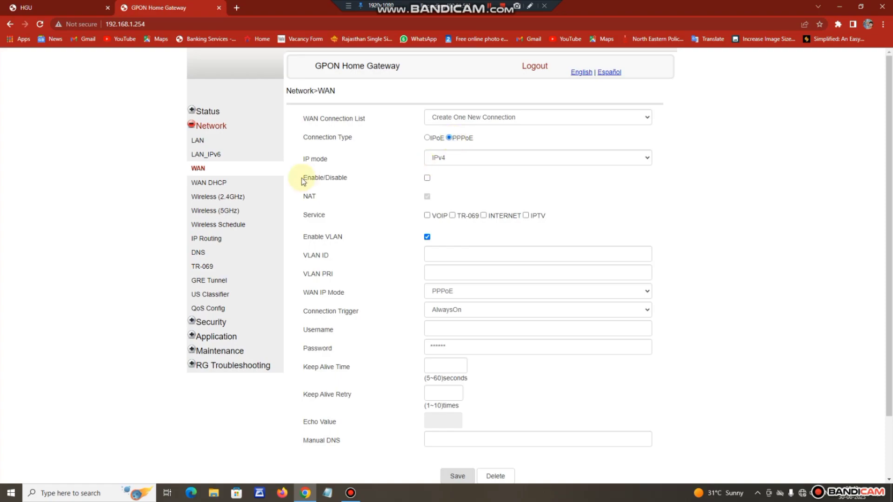
left_click(457, 159)
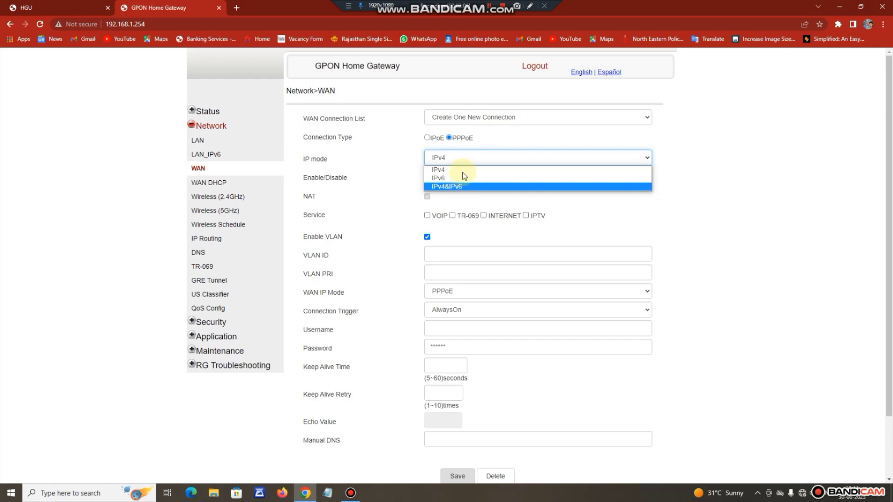
left_click(458, 170)
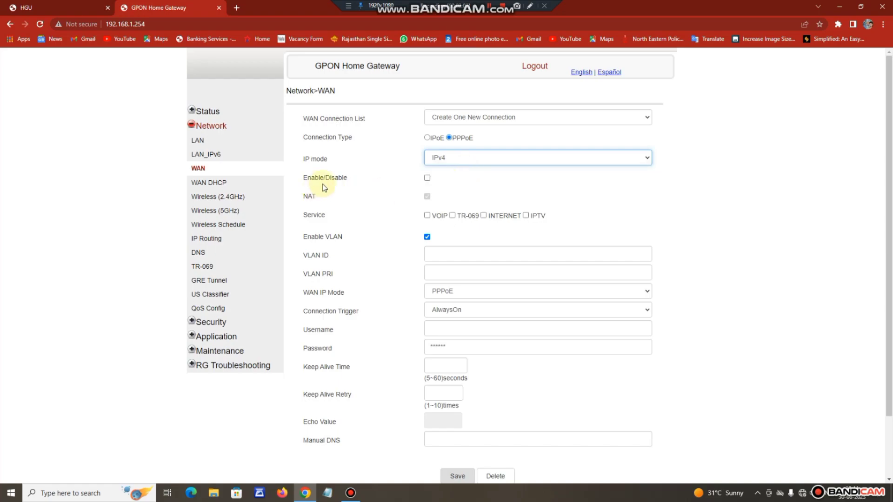
left_click(427, 178)
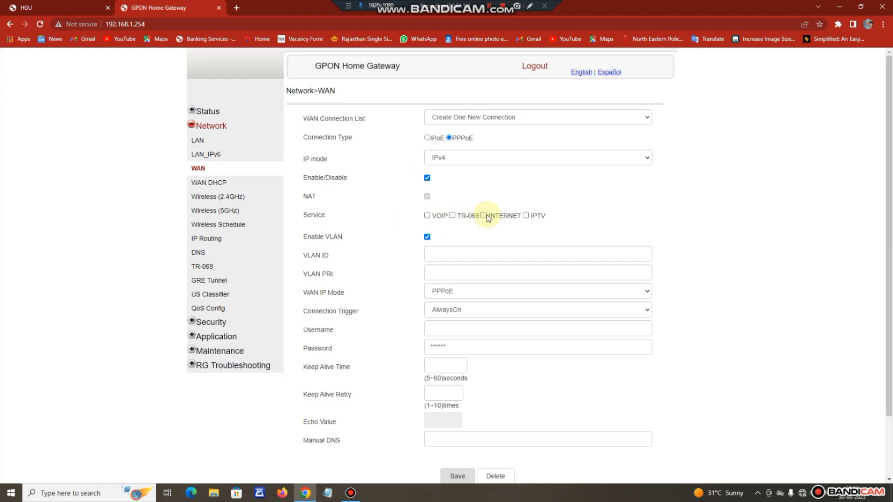
left_click(484, 215)
Enter VLAN ID 531 and the broadband username and password, save, and decline Chrome's password prompt.
scroll(239, 239, "down", 1)
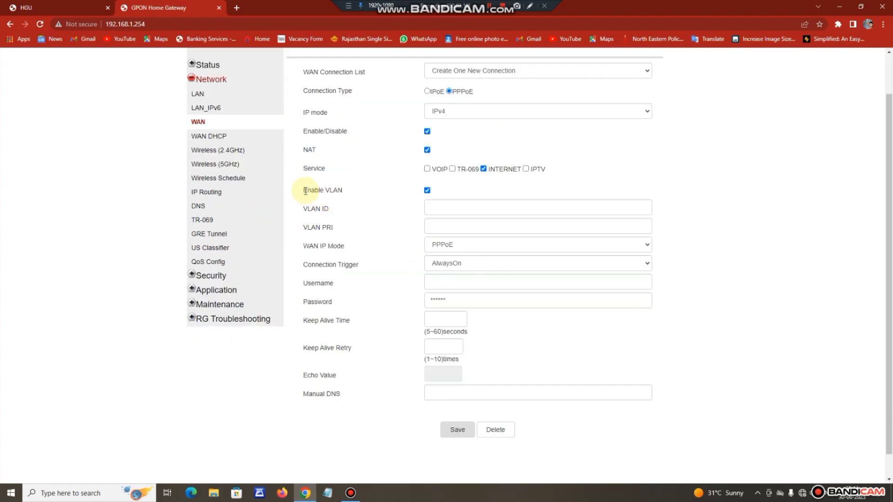
left_click(449, 206)
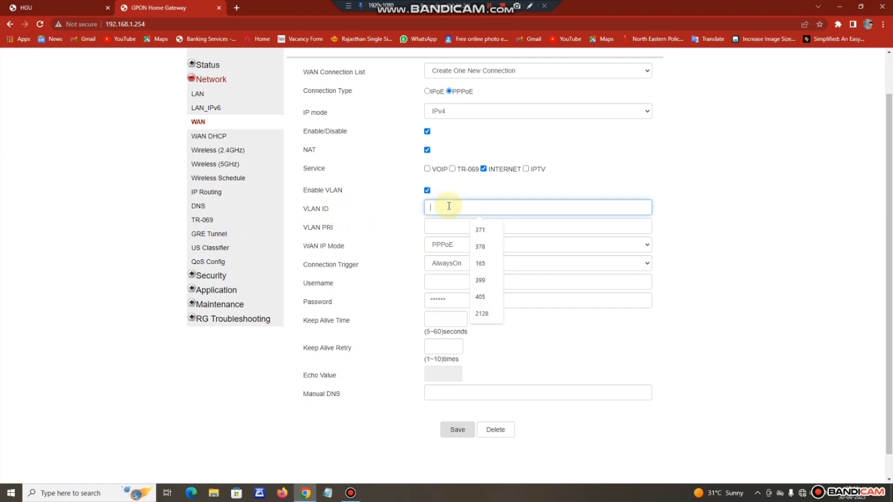
type("531")
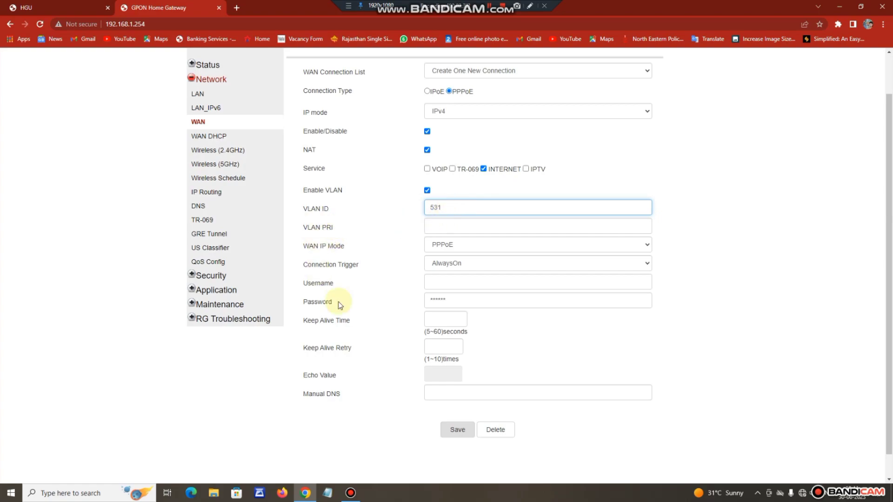
left_click(453, 280)
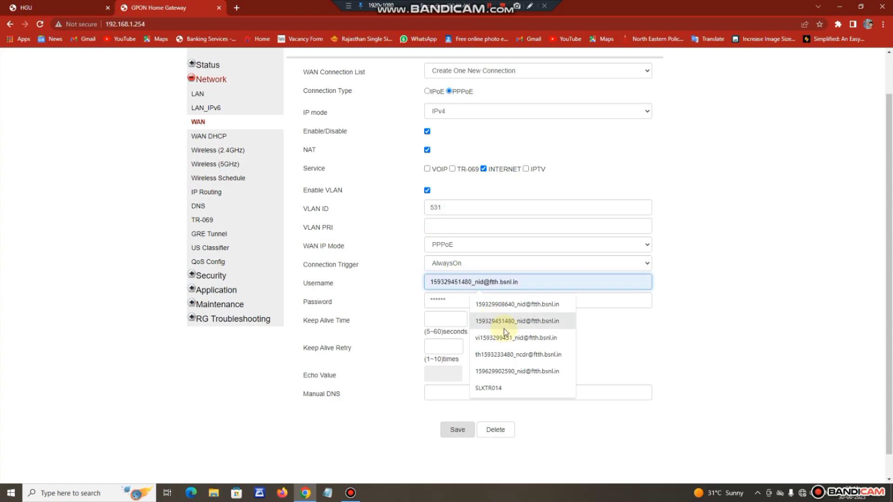
left_click(511, 338)
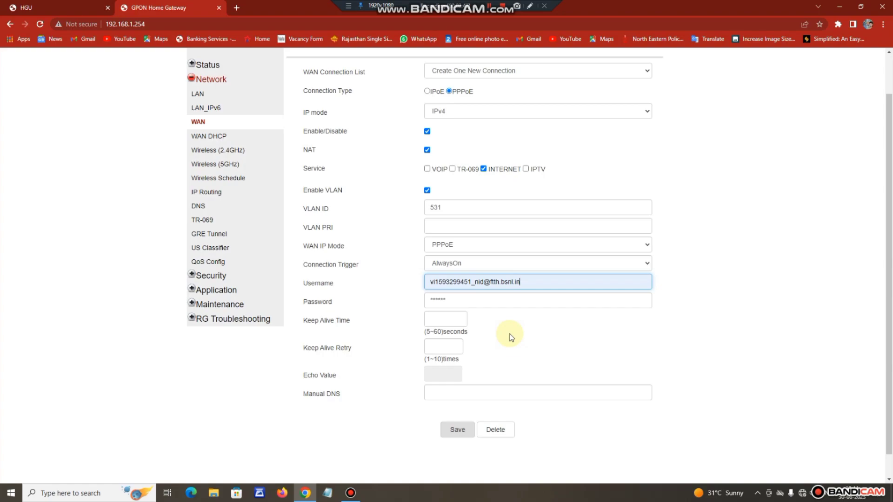
left_click(482, 302)
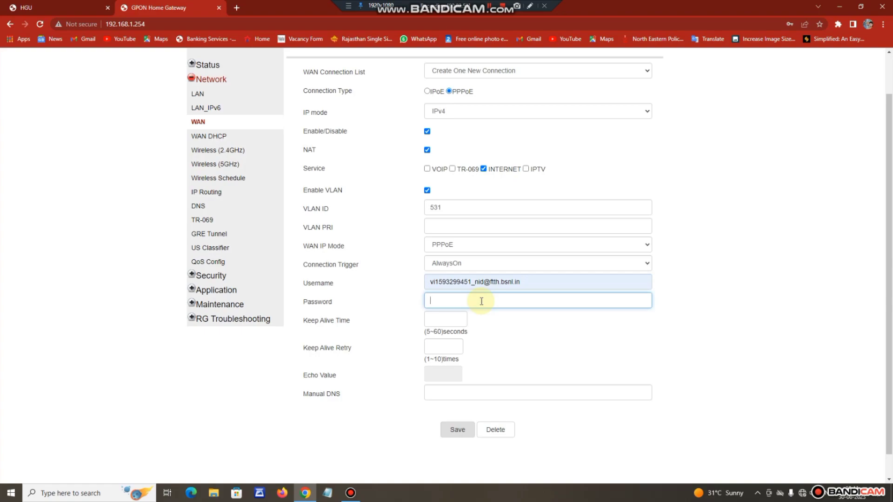
type("•••••••")
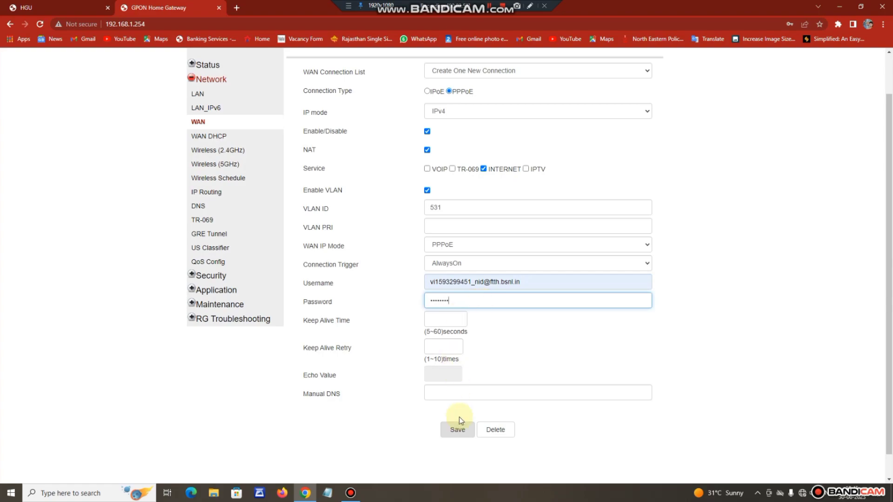
left_click(457, 433)
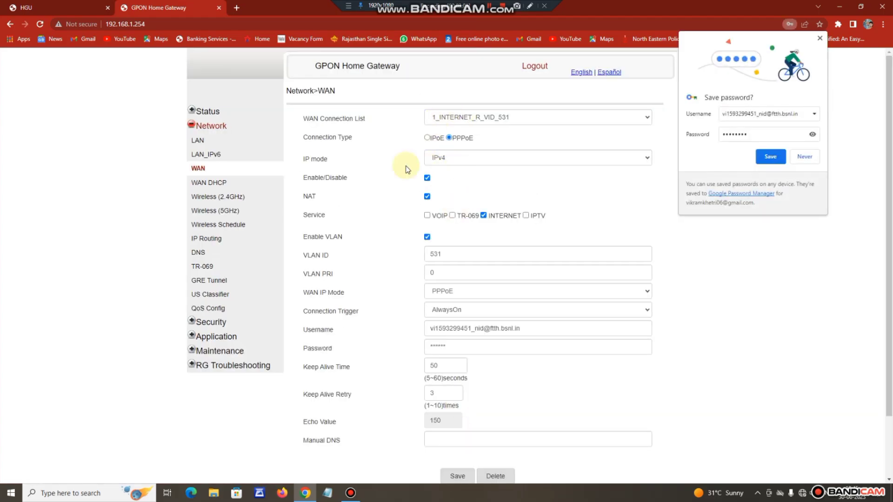
left_click(804, 157)
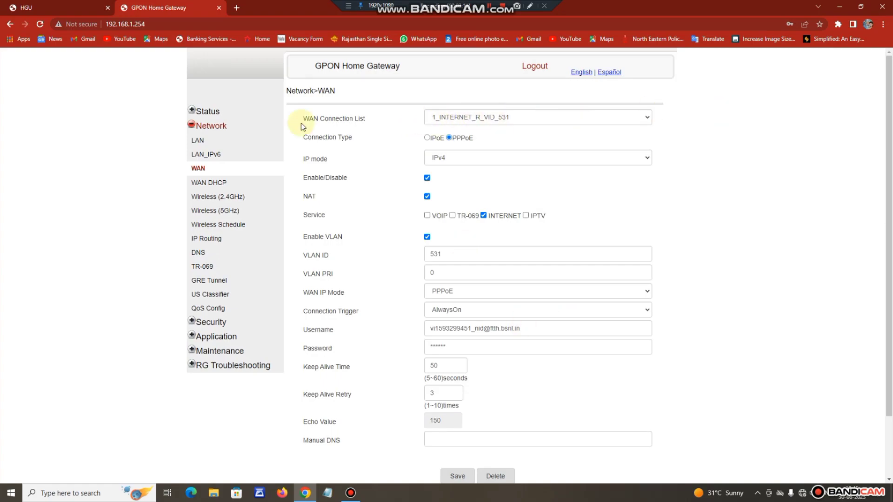
Add another enabled WAN connection with VOIP service on VLAN 1830 and save it.
left_click(500, 119)
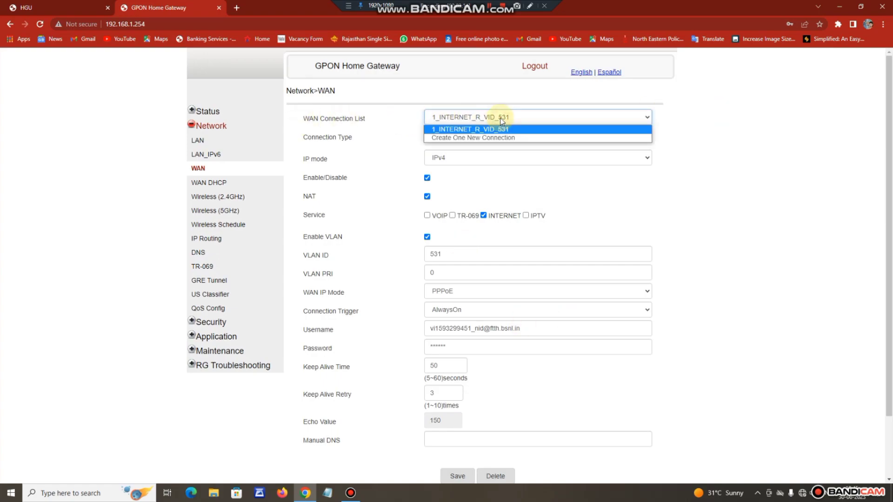
left_click(455, 138)
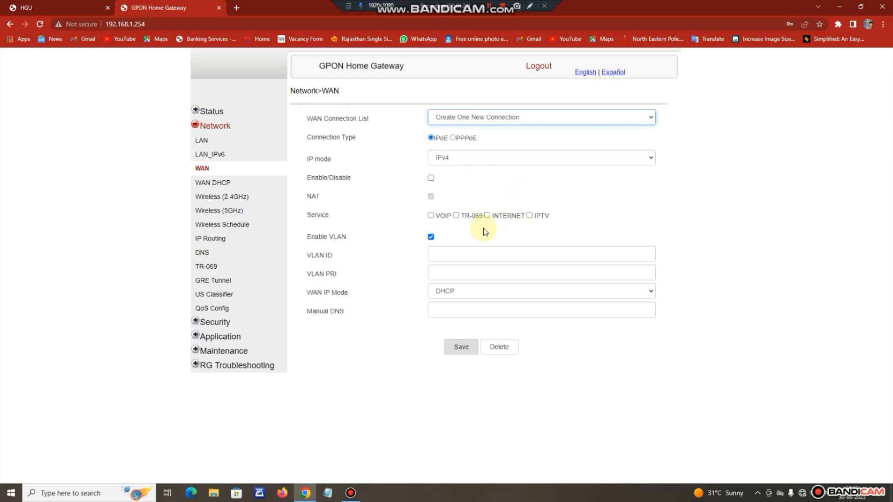
left_click(431, 178)
left_click(430, 216)
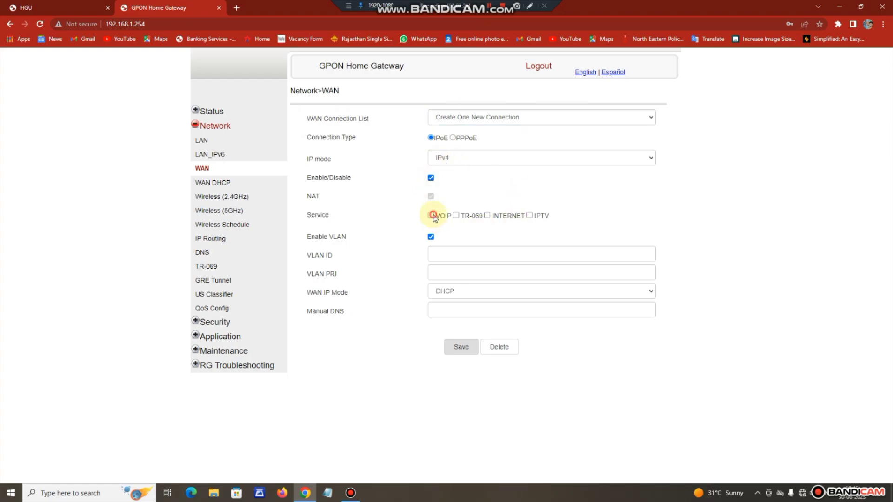
left_click(437, 254)
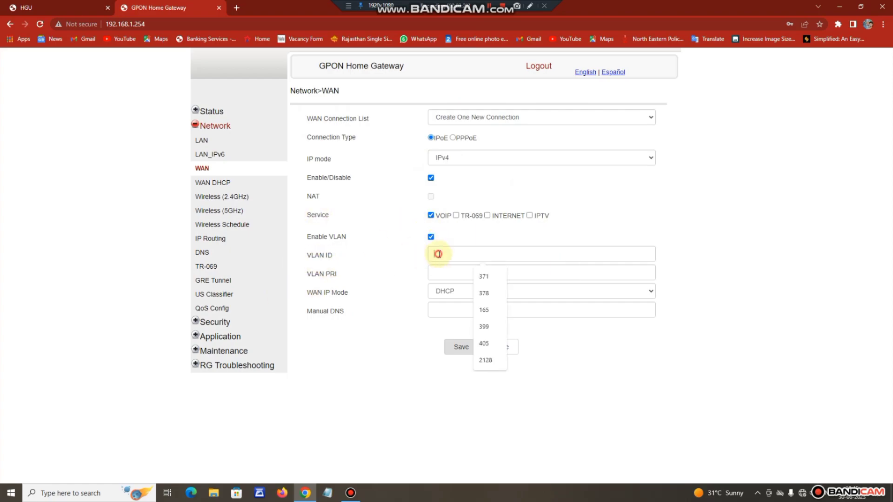
type("1830")
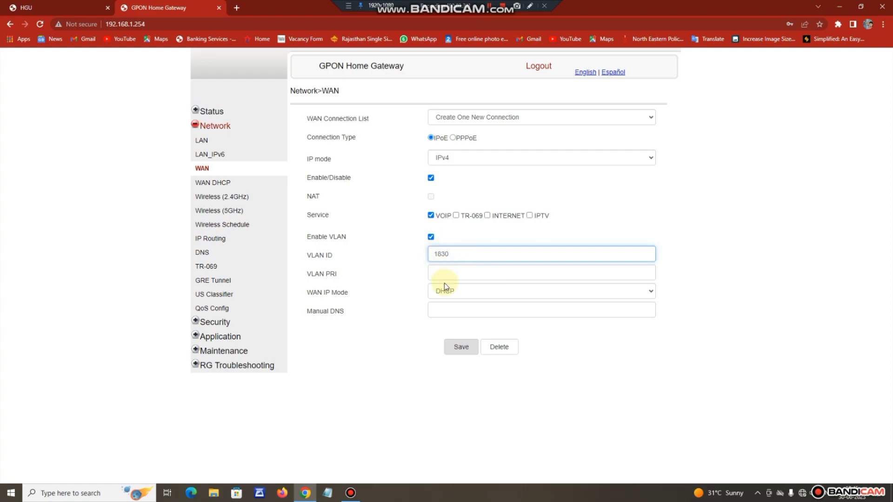
left_click(463, 349)
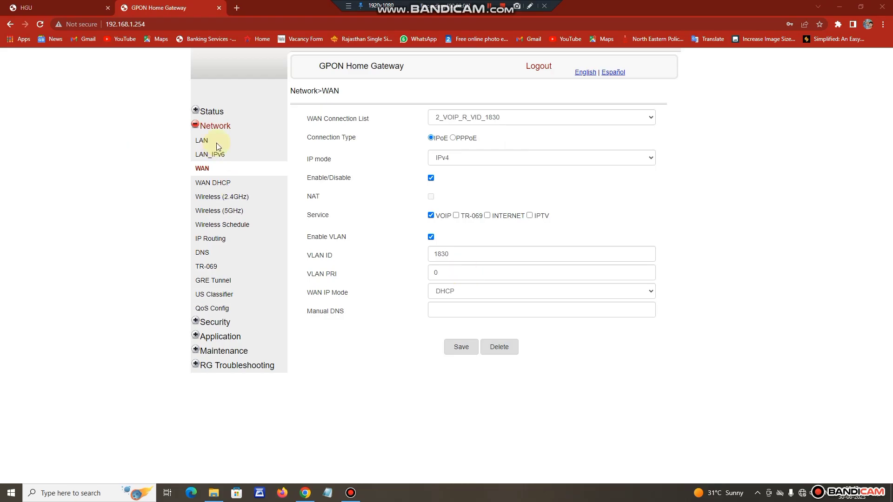
On Application > Voice Setting, set outbound proxy, proxy server and registrar to rj.ftth.bsnl.in.
left_click(219, 337)
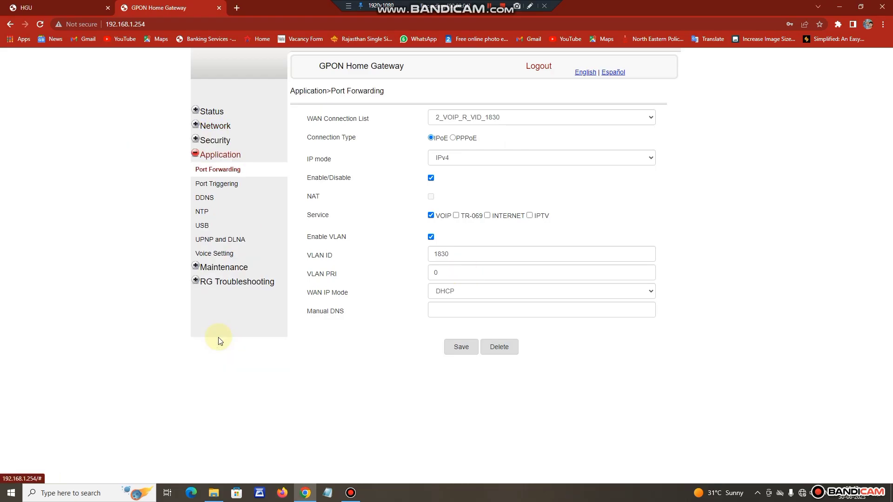
left_click(213, 256)
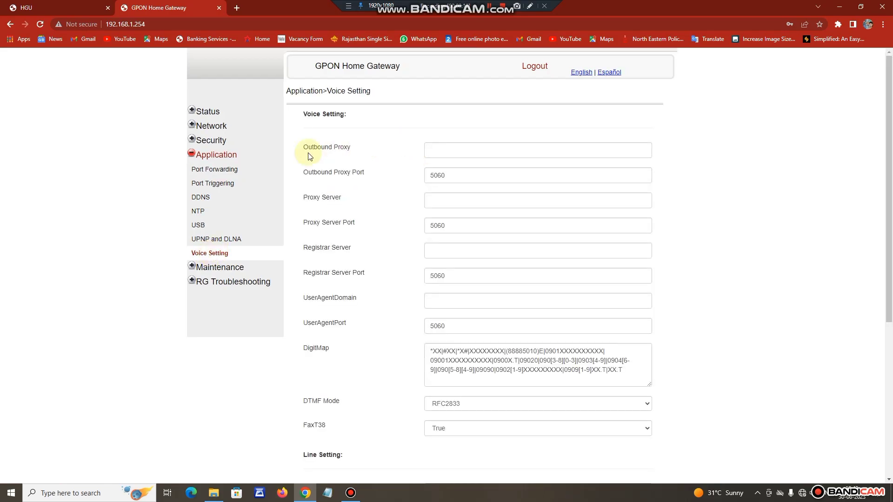
left_click(451, 153)
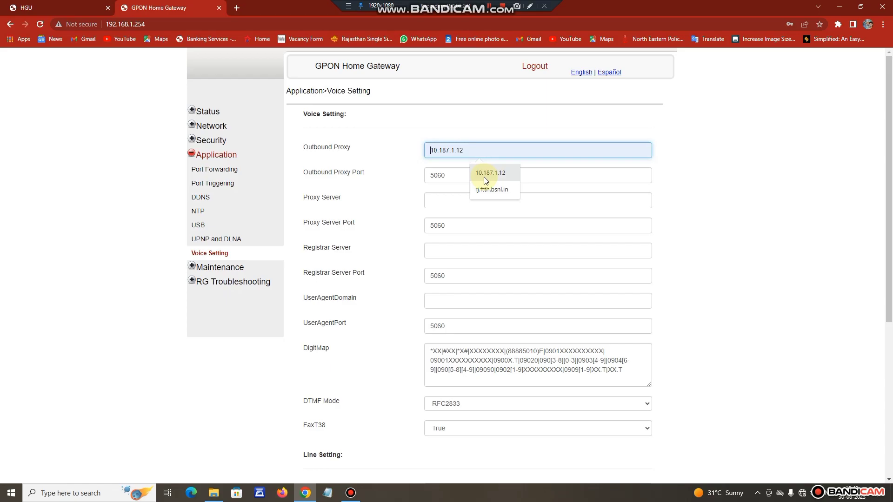
left_click(486, 190)
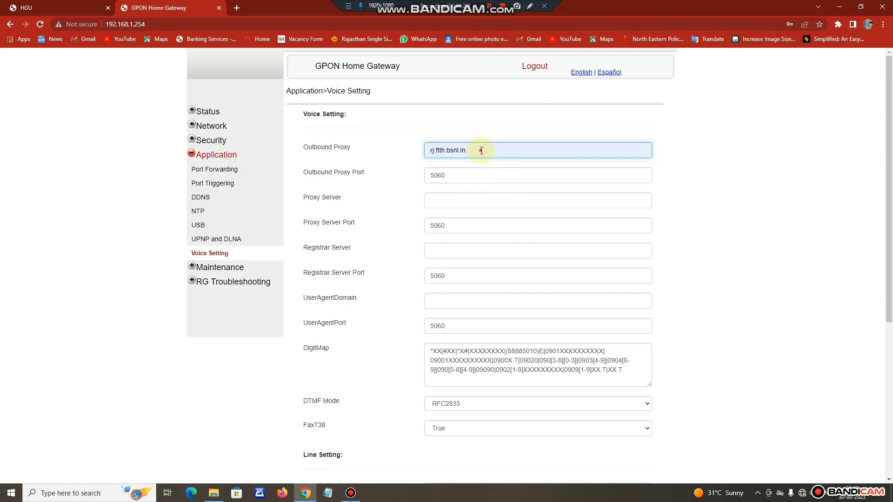
left_click_drag(482, 150, 406, 149)
key("ctrl+c")
left_click(444, 195)
left_click(489, 222)
left_click(461, 248)
left_click(472, 268)
left_click_drag(483, 250, 392, 250)
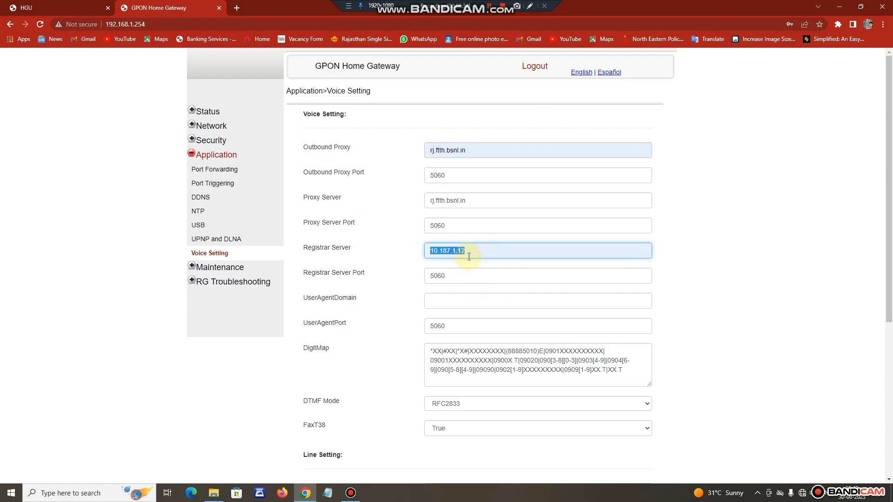
key("ctrl+v")
Set the user agent domain and the DigitMap to rj.ftth.bsnl.in.
left_click(458, 300)
left_click(485, 341)
scroll(597, 278, "down", 2)
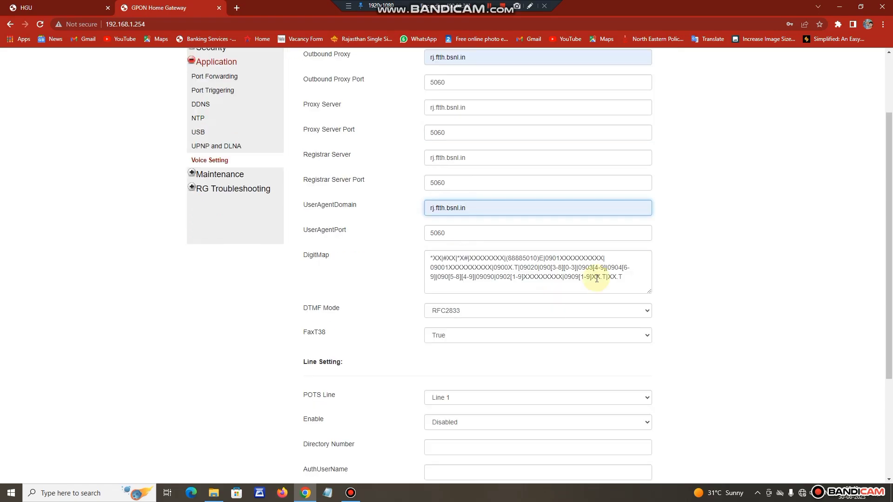
left_click_drag(633, 279, 392, 251)
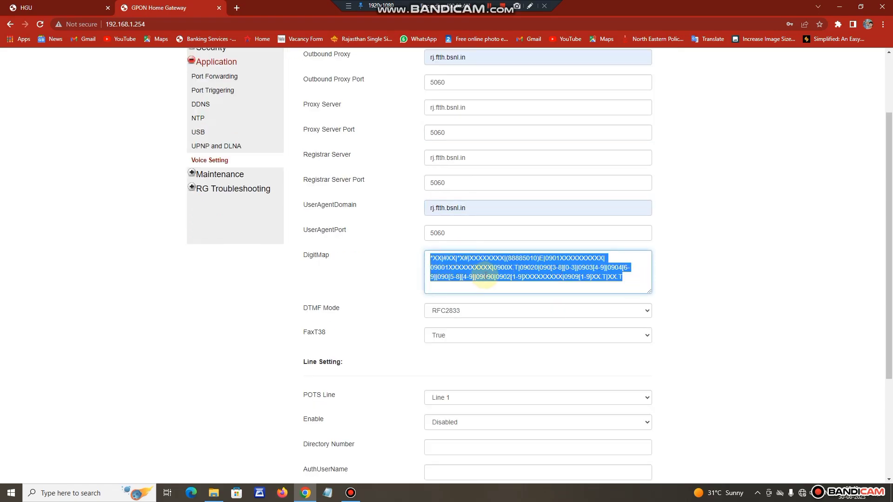
key("ctrl+v")
scroll(467, 369, "down", 2)
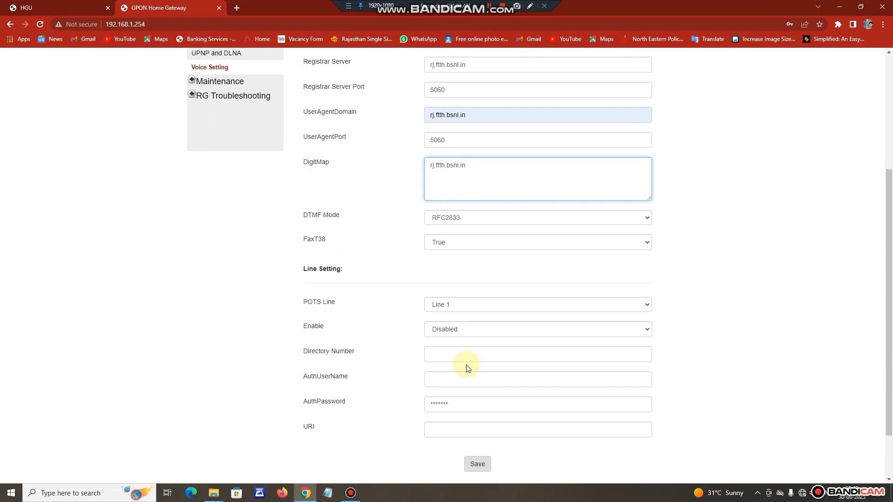
scroll(447, 333, "down", 1)
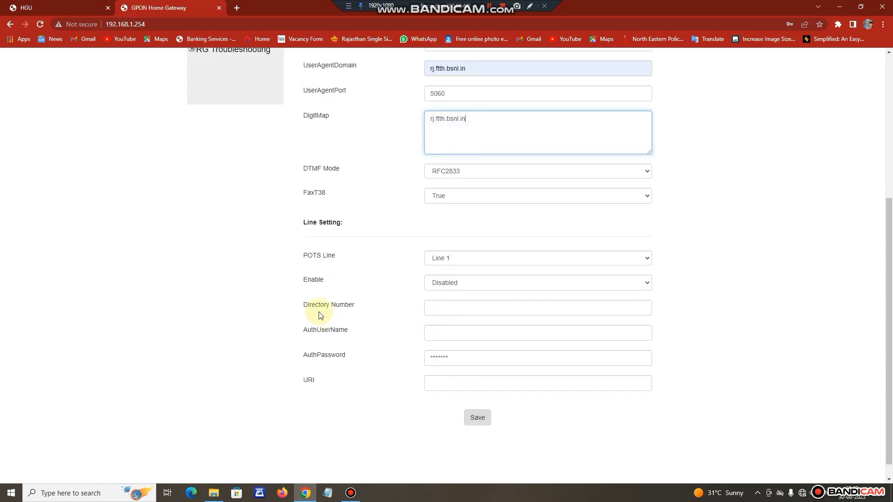
Enter the line's phone number as directory number and auth username, add the auth password, and save.
left_click(484, 310)
left_click(482, 333)
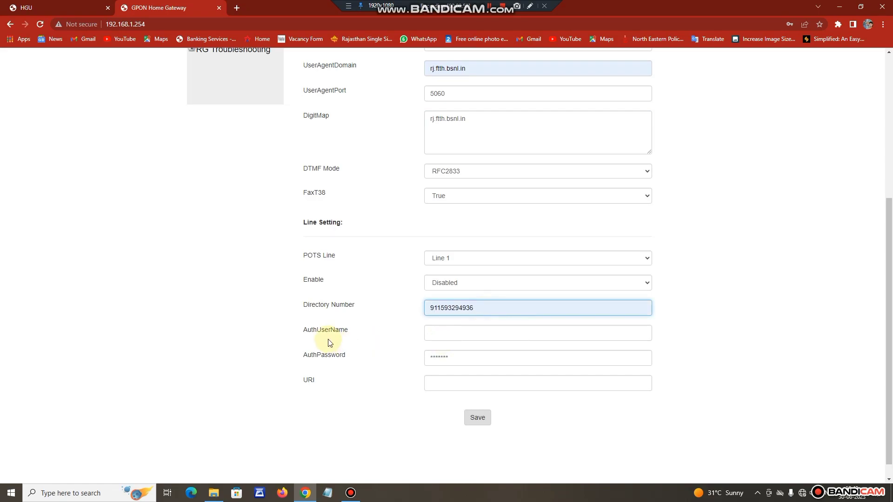
left_click(468, 332)
left_click(489, 354)
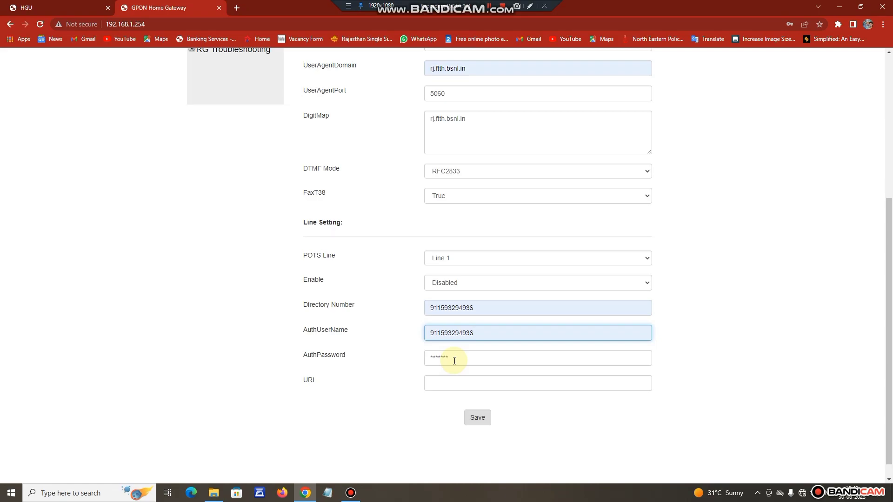
left_click(454, 359)
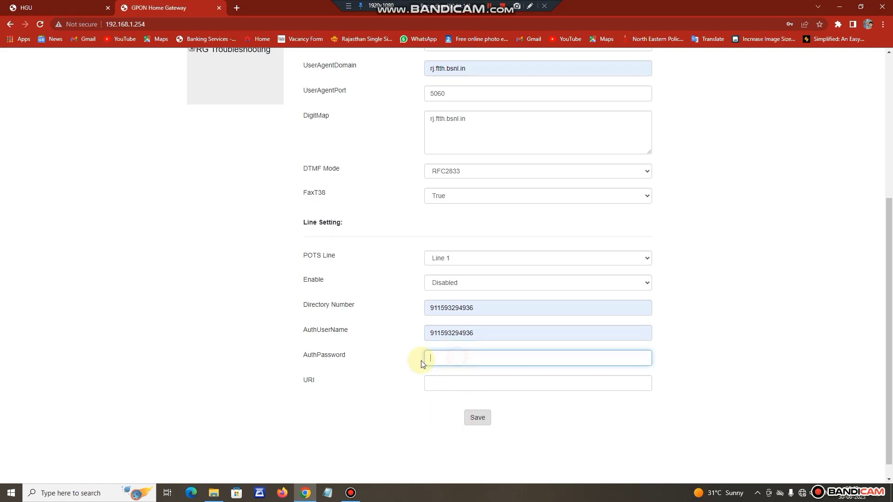
type("*******")
left_click(478, 418)
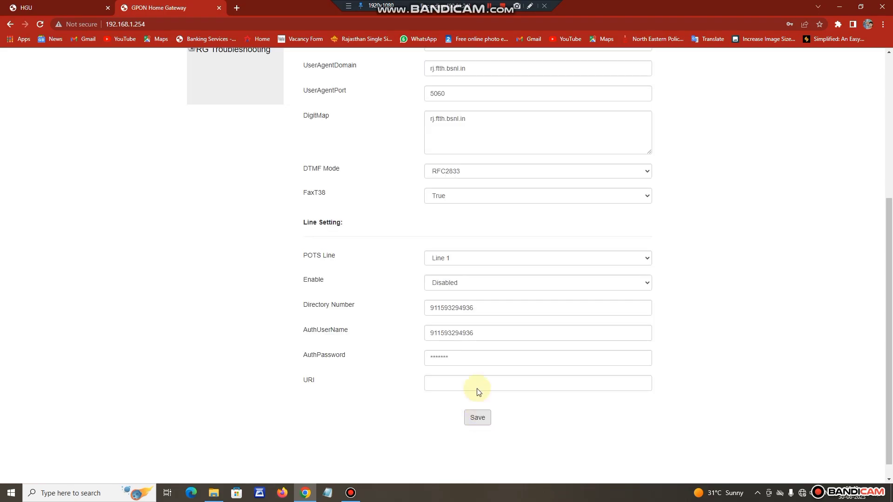
scroll(340, 290, "up", 5)
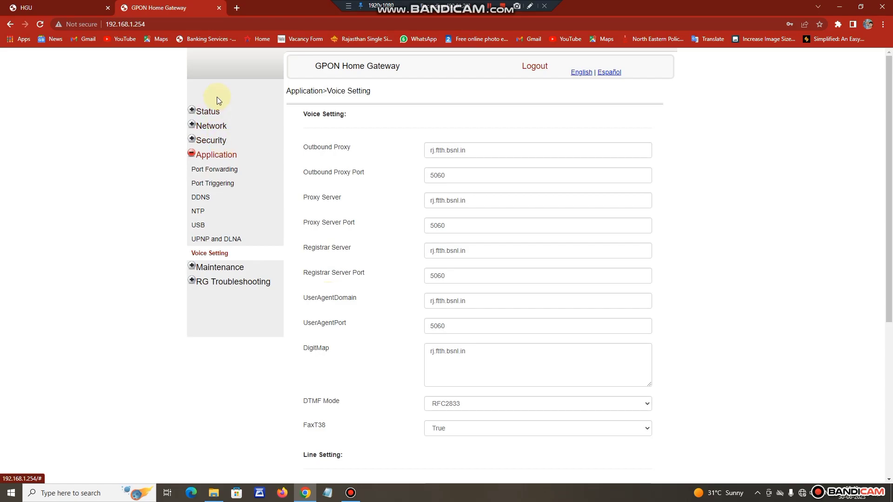
Review the voice line under Status > Voice Information, then open Network > LAN.
left_click(218, 113)
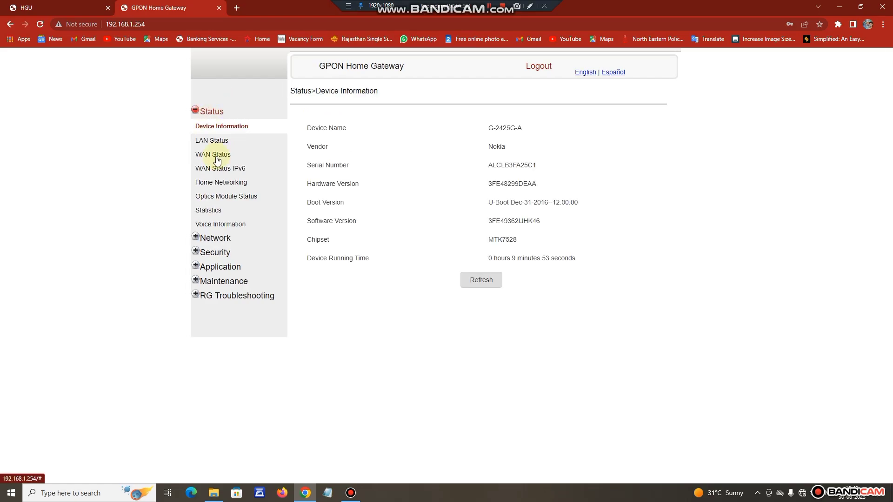
left_click(227, 225)
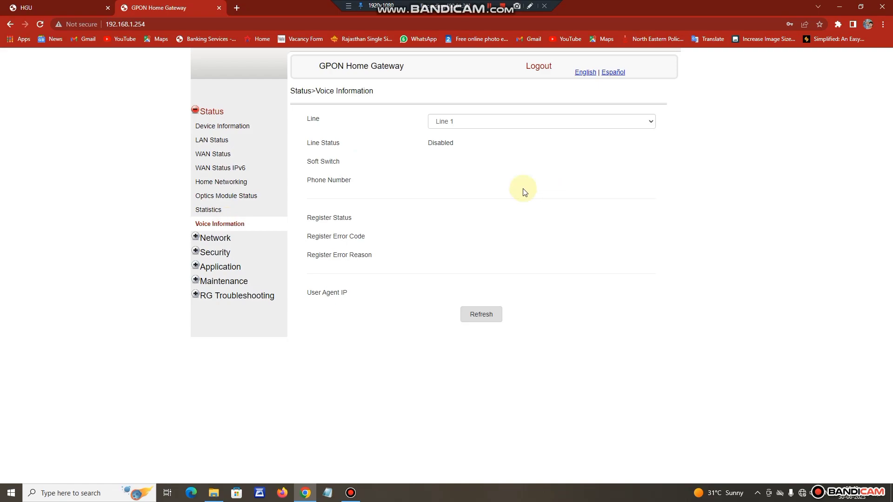
left_click(511, 126)
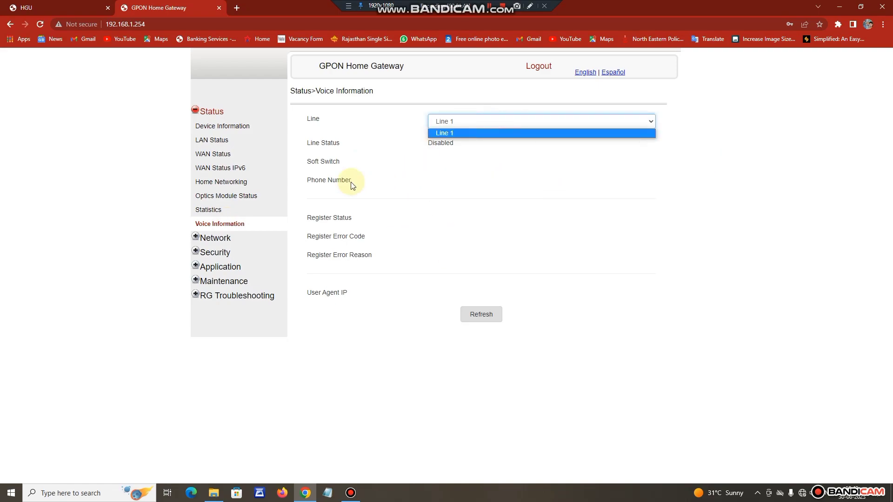
left_click(223, 125)
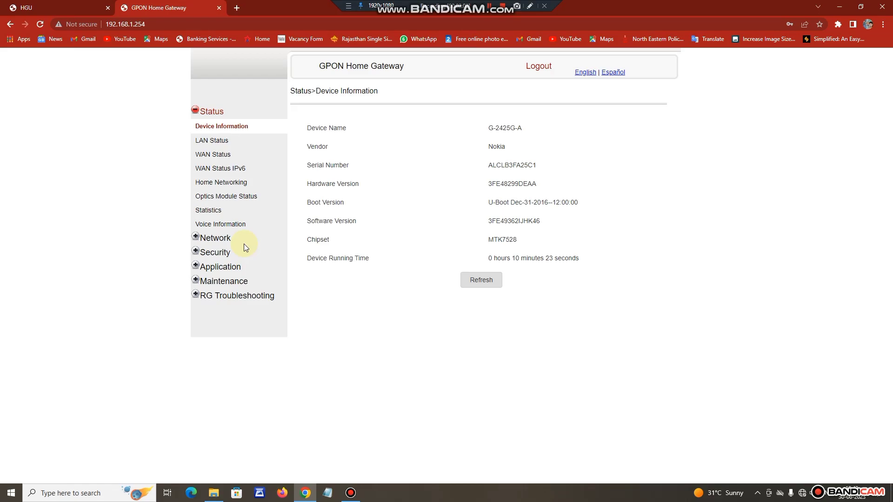
left_click(223, 238)
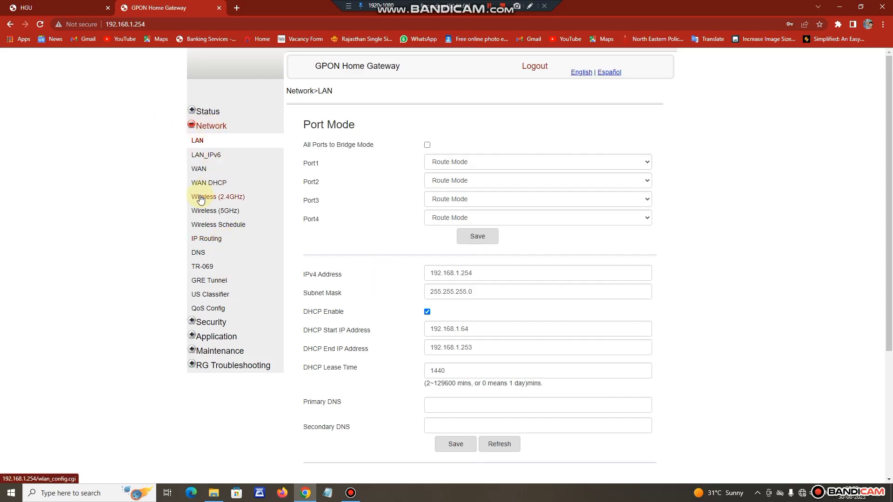
Open Wireless (2.4GHz) and set the bandwidth to 20/40MHz.
left_click(232, 200)
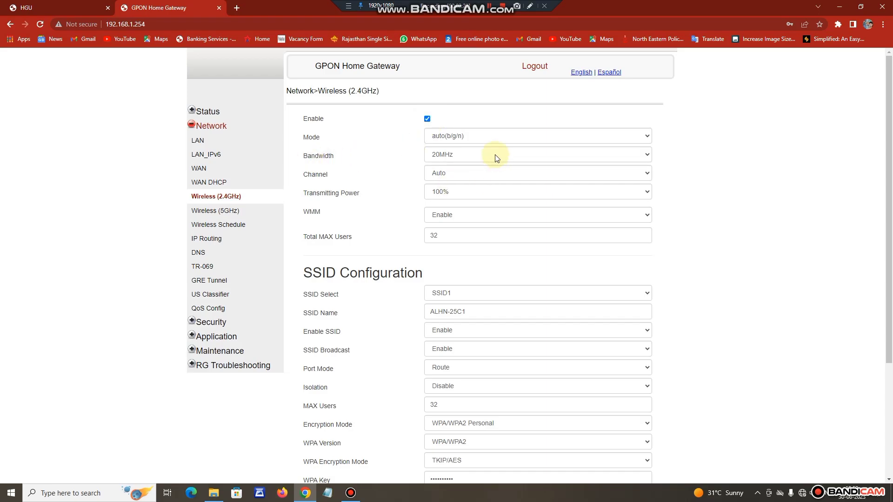
left_click(445, 157)
left_click(457, 183)
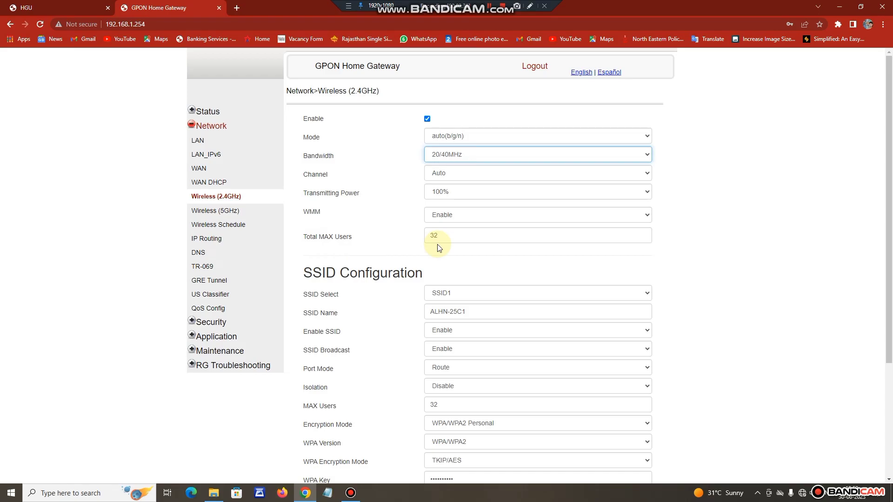
Set Total MAX Users to 5 and select SSID1's name ALHN-25C1 for replacement.
double_click(450, 238)
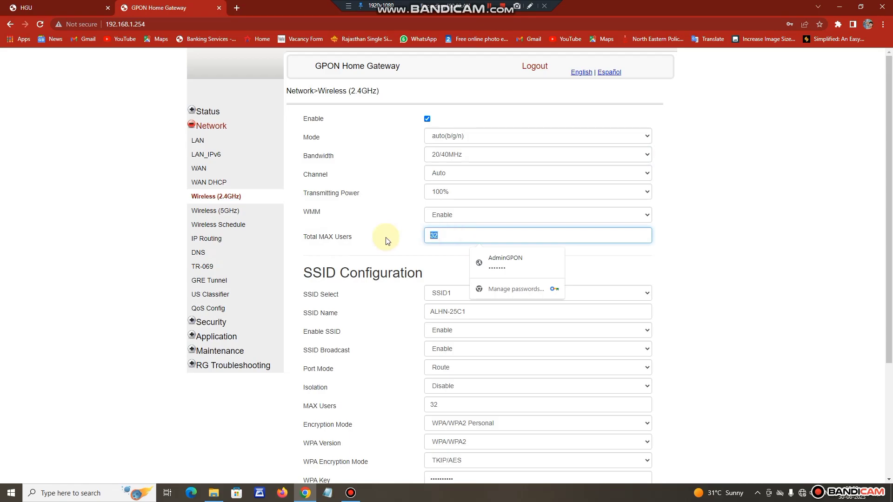
type("5")
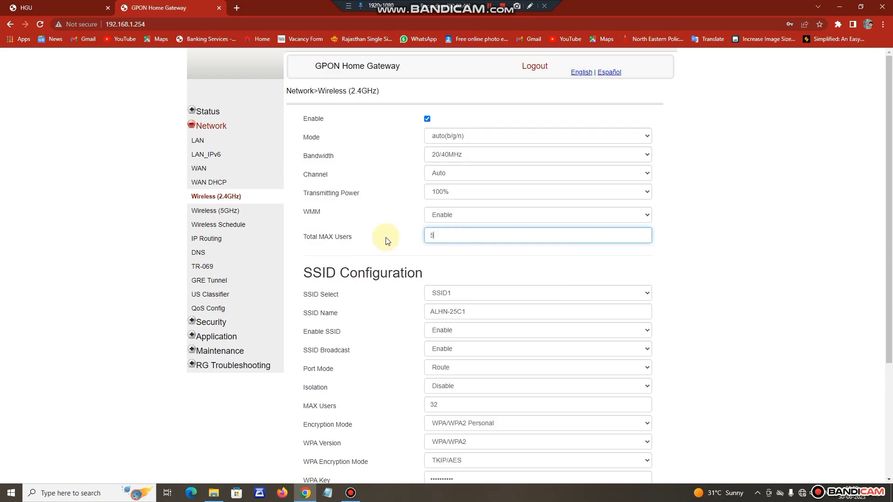
left_click(390, 245)
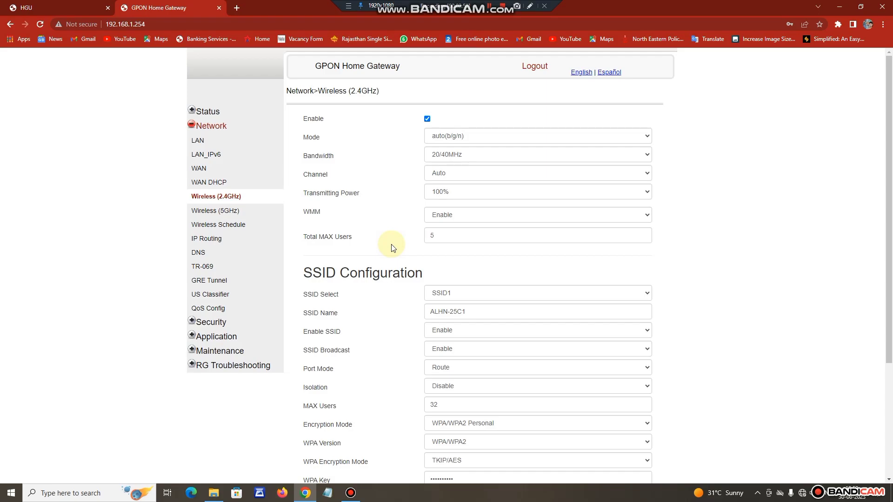
scroll(397, 284, "down", 1)
scroll(398, 291, "down", 1)
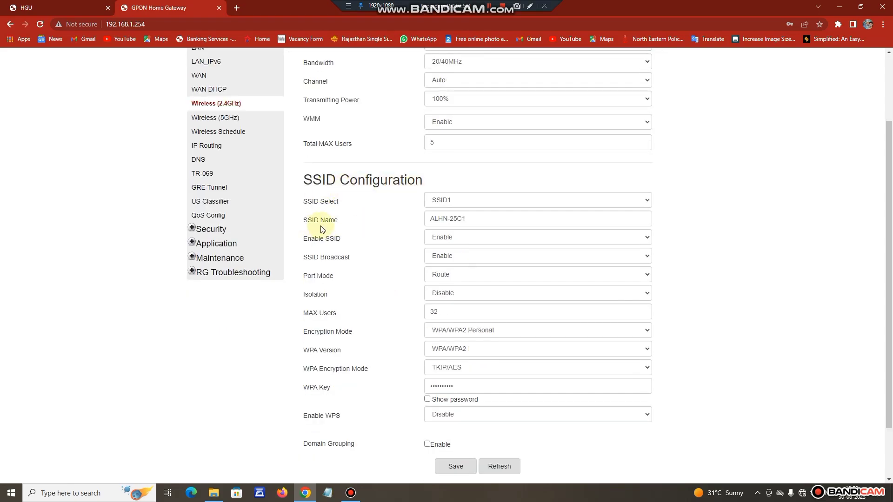
left_click_drag(486, 219, 406, 220)
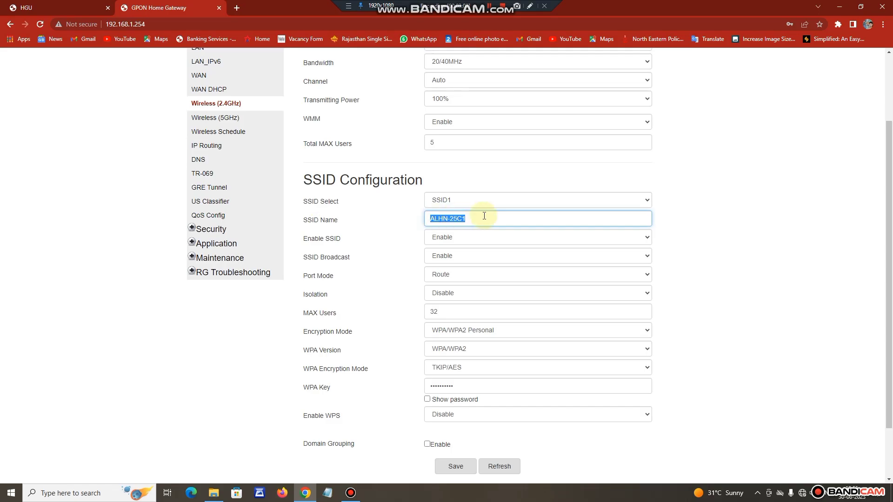
Rename SSID1 to BSNL-2.4G and change its MAX Users from 32 to 5.
type("bst")
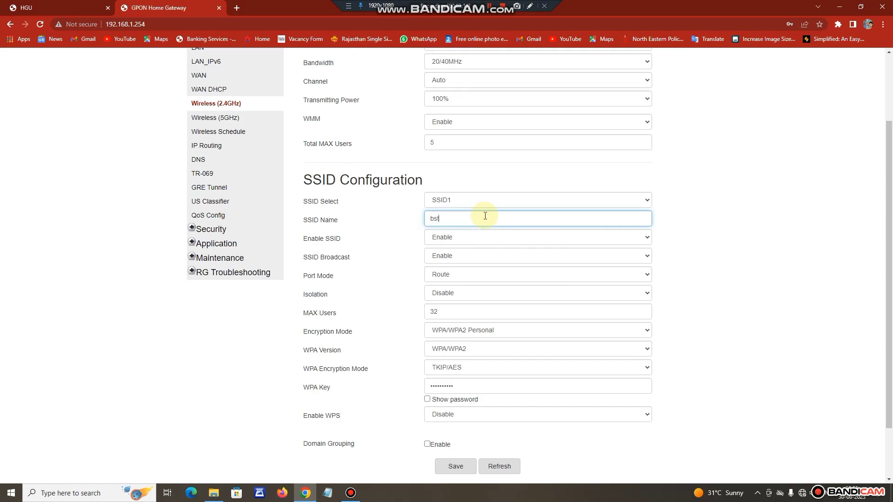
key("BackSpace")
type("nl")
left_click(483, 240)
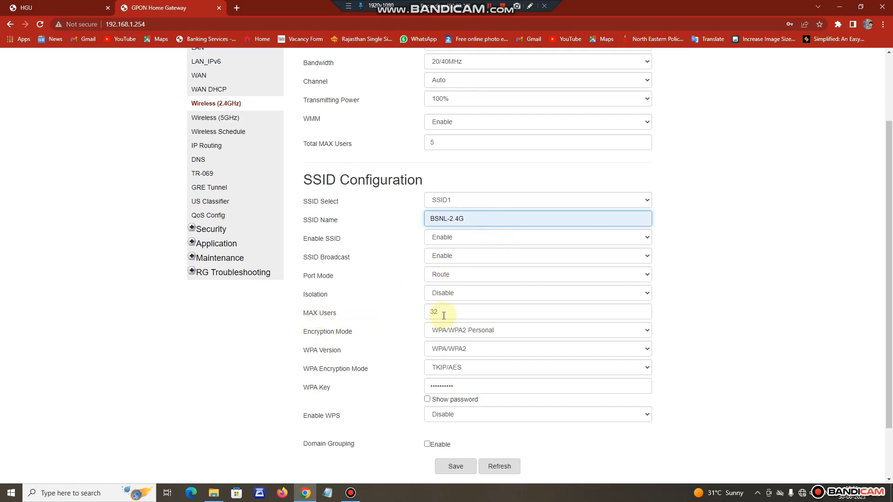
left_click_drag(435, 313, 403, 313)
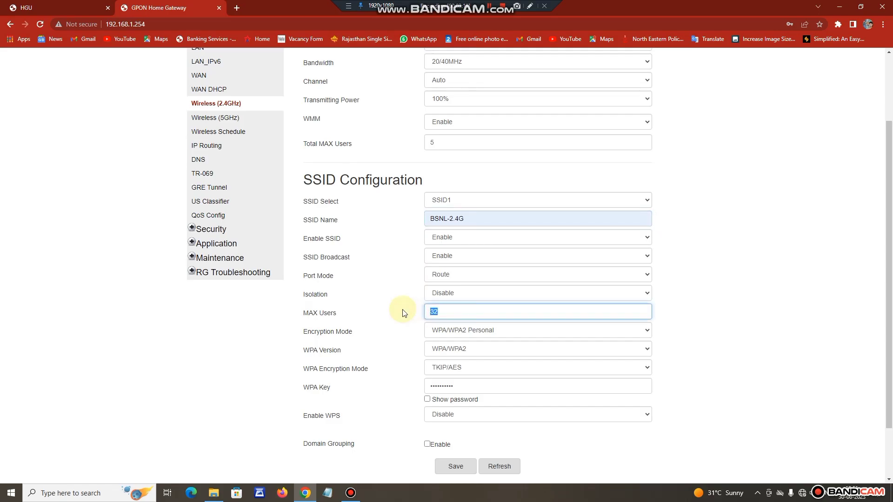
type("5")
left_click(409, 376)
Replace the WPA key with a new key and save the 2.4GHz settings.
scroll(325, 335, "down", 2)
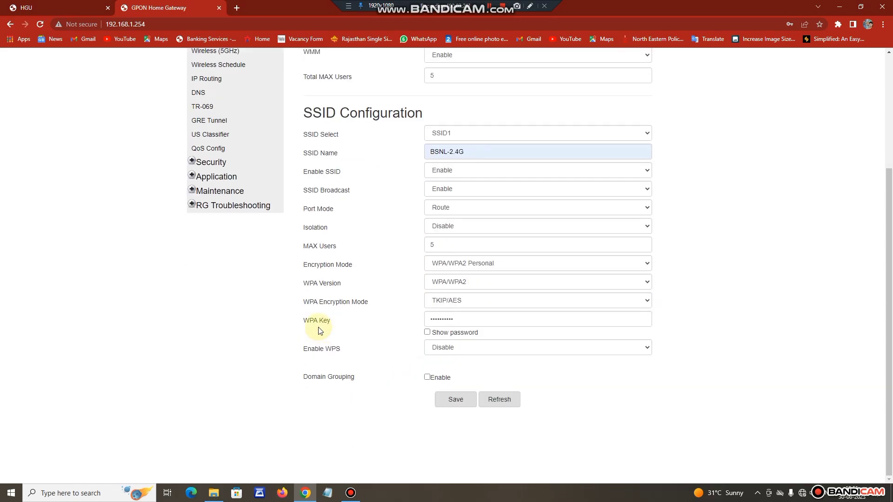
left_click(427, 333)
left_click_drag(444, 320, 467, 321)
left_click_drag(357, 322, 357, 323)
type("123")
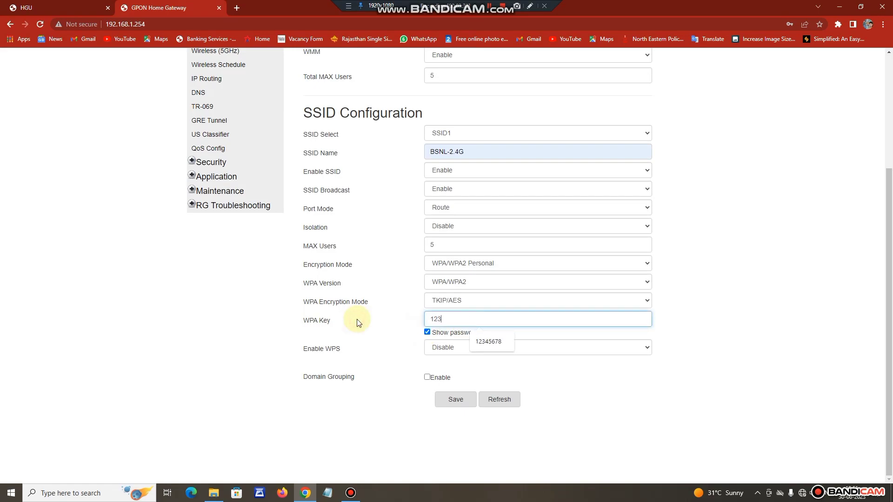
type("45678")
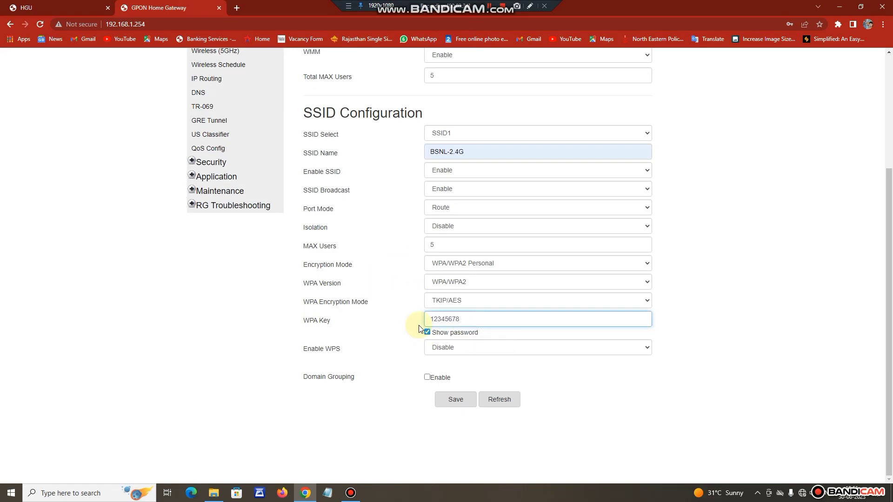
left_click(451, 404)
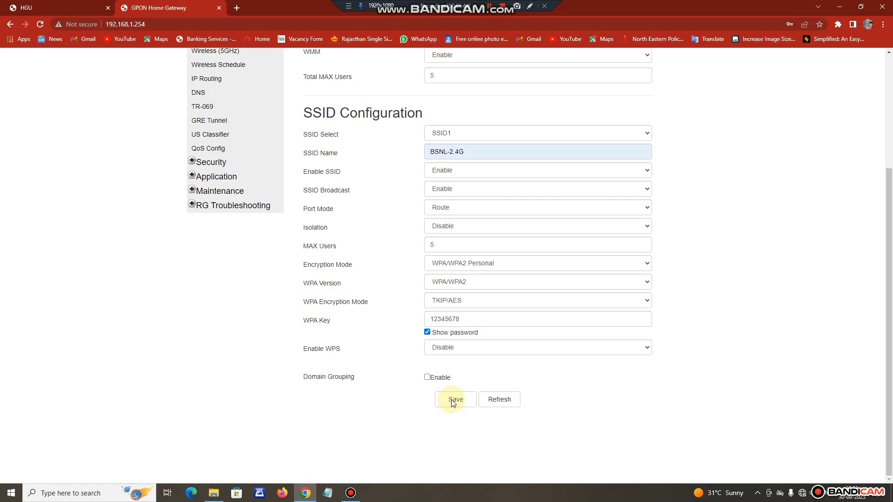
left_click(454, 400)
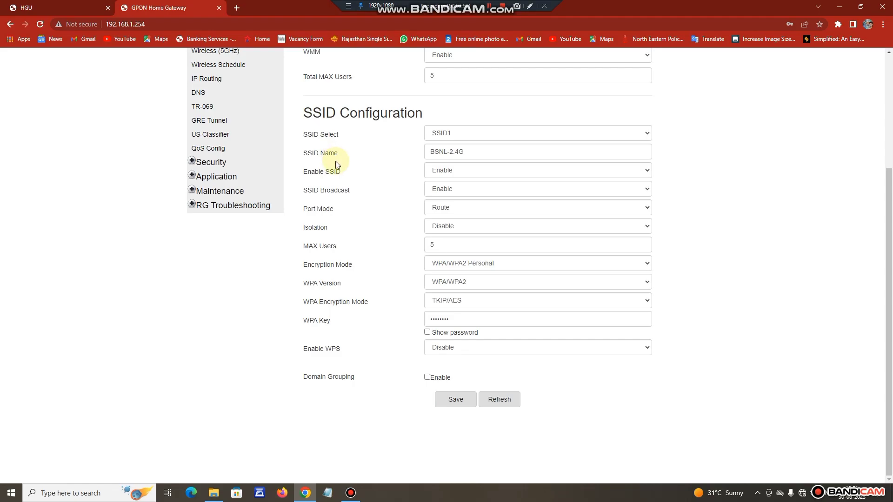
scroll(496, 313, "up", 3)
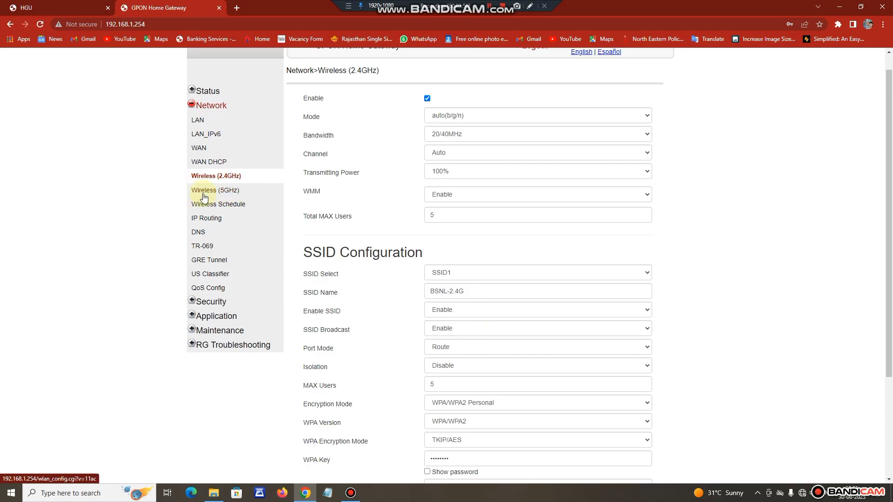
On Wireless (5GHz), keep 80MHz bandwidth and change Total MAX Users from 32 to 5.
left_click(530, 6)
left_click_drag(182, 169, 259, 199)
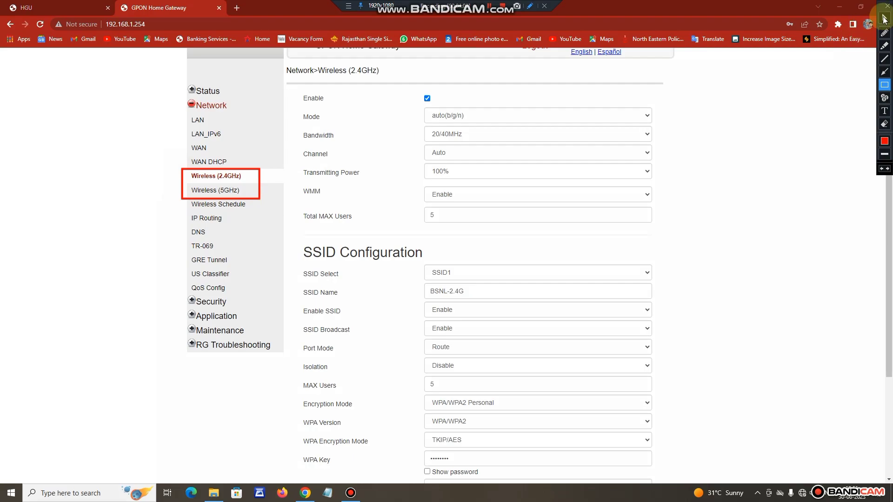
left_click(884, 18)
left_click(224, 190)
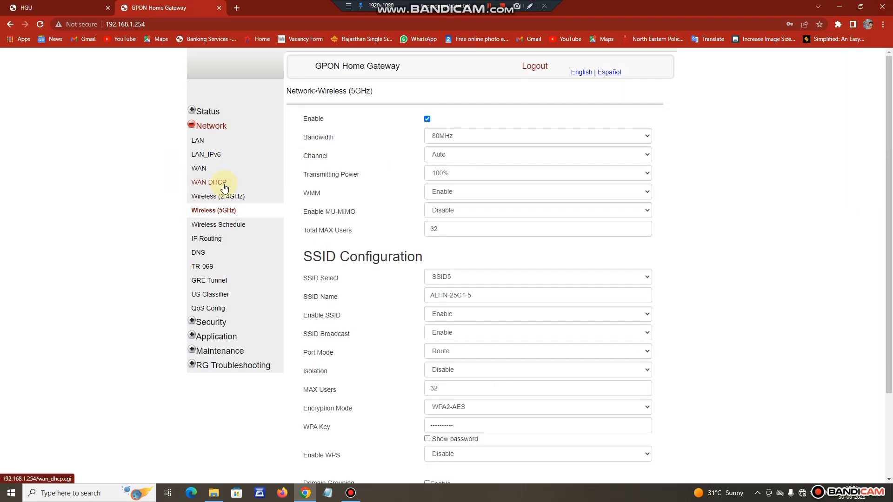
left_click(473, 139)
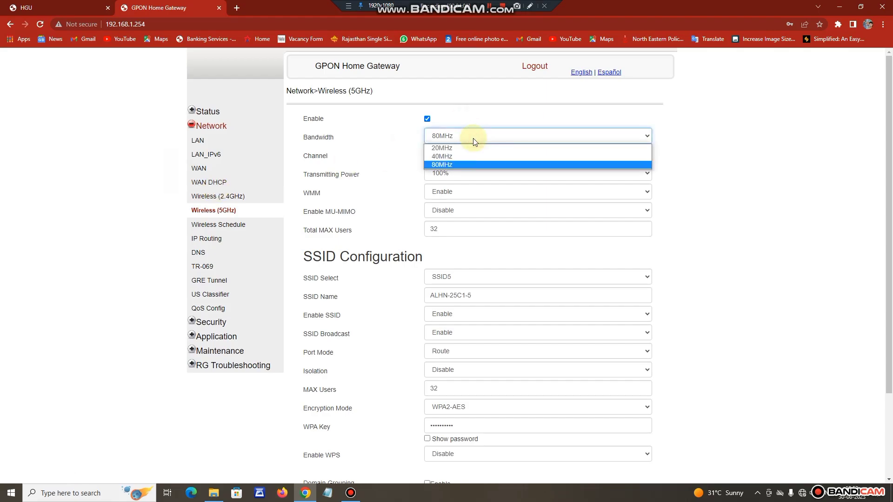
left_click(466, 165)
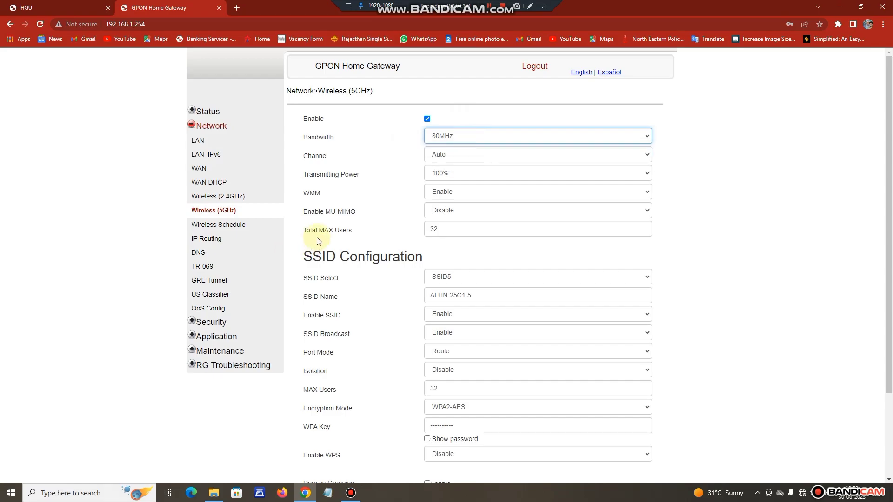
double_click(455, 229)
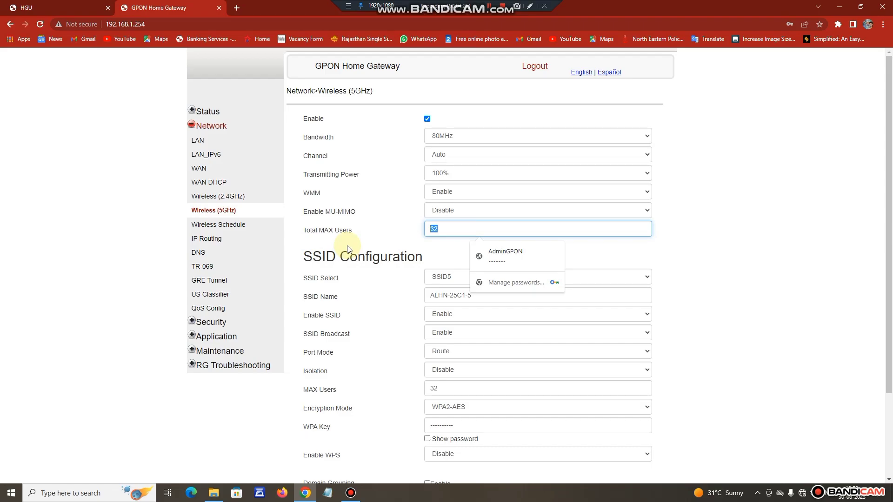
type("5")
left_click(393, 298)
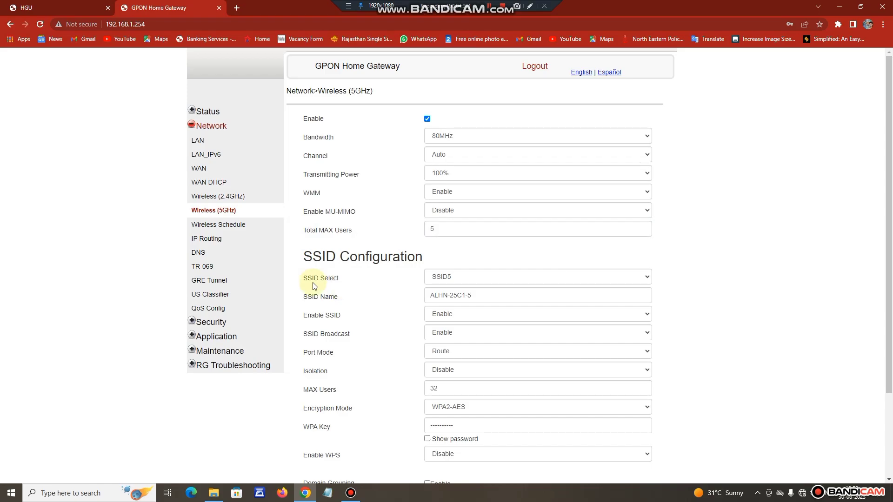
scroll(361, 281, "down", 1)
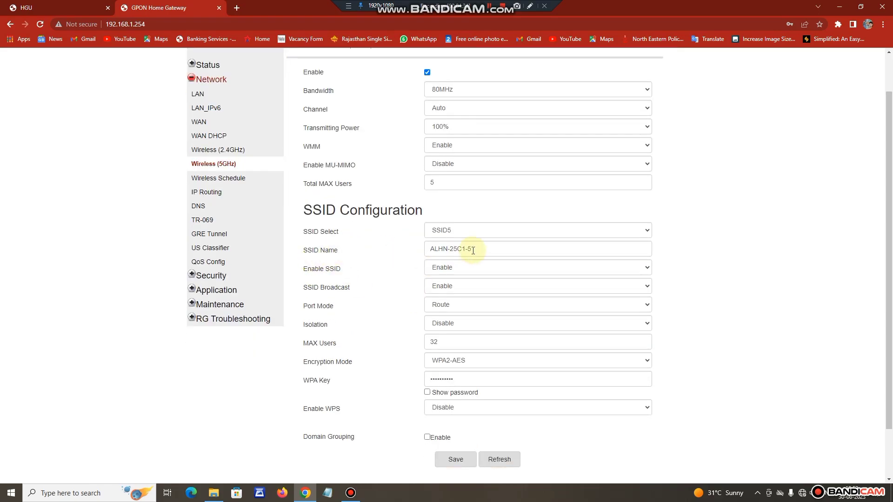
Rename the 5GHz network from ALHN-25C1-5 to BSNL-2.4 and change MAX Users from 32 to 5.
left_click_drag(489, 249, 377, 253)
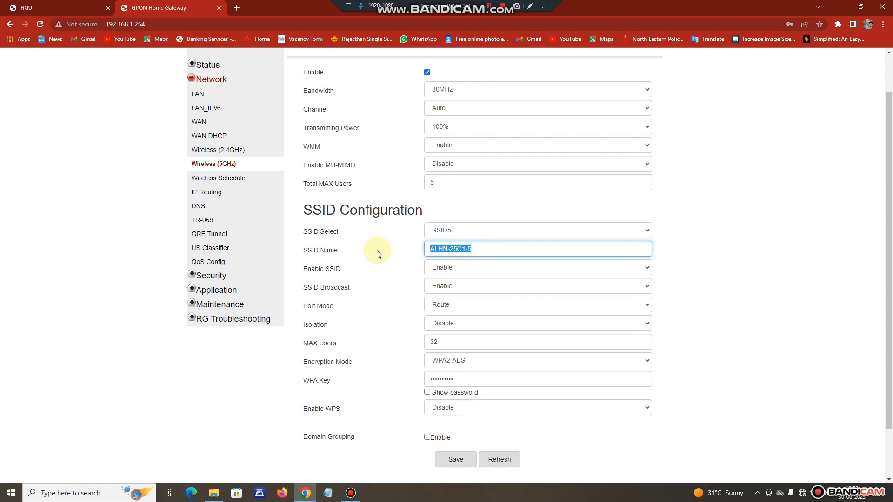
type("b")
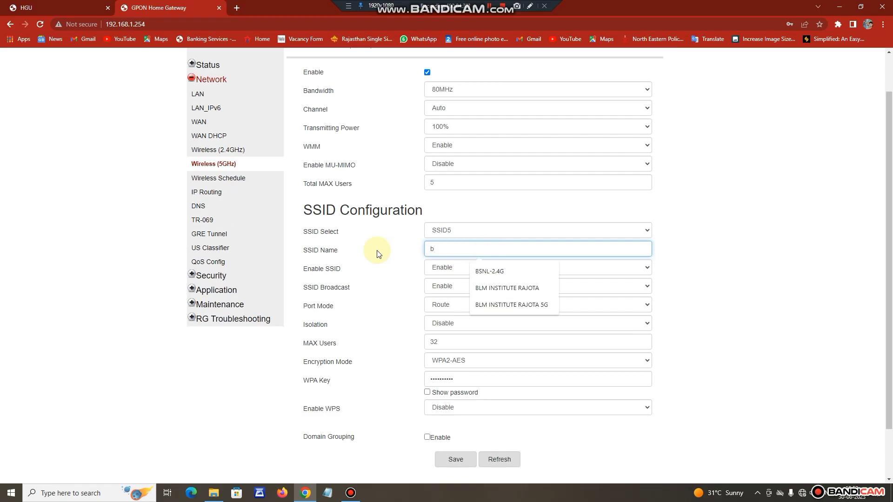
left_click(481, 272)
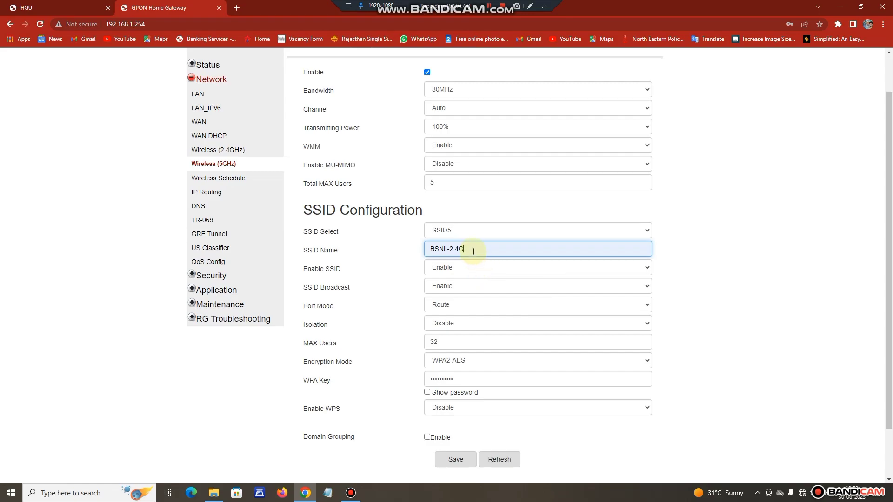
key("BackSpace")
left_click(403, 291)
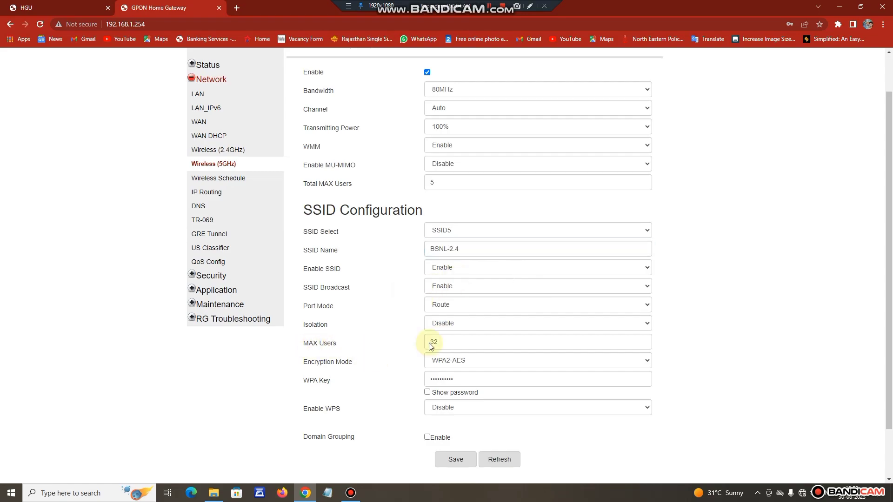
left_click_drag(458, 343, 406, 348)
type("5")
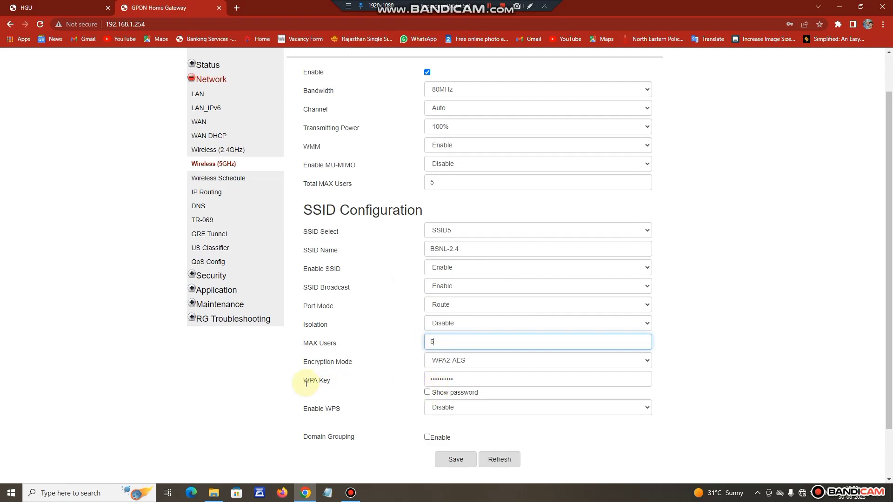
Replace the 5GHz WPA key with a new passphrase and save the SSID settings.
left_click(427, 391)
left_click(340, 385)
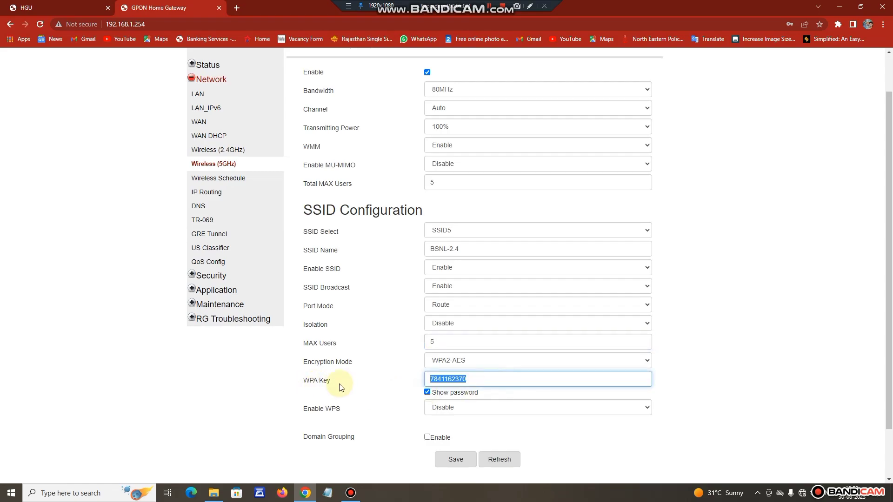
type("12345678")
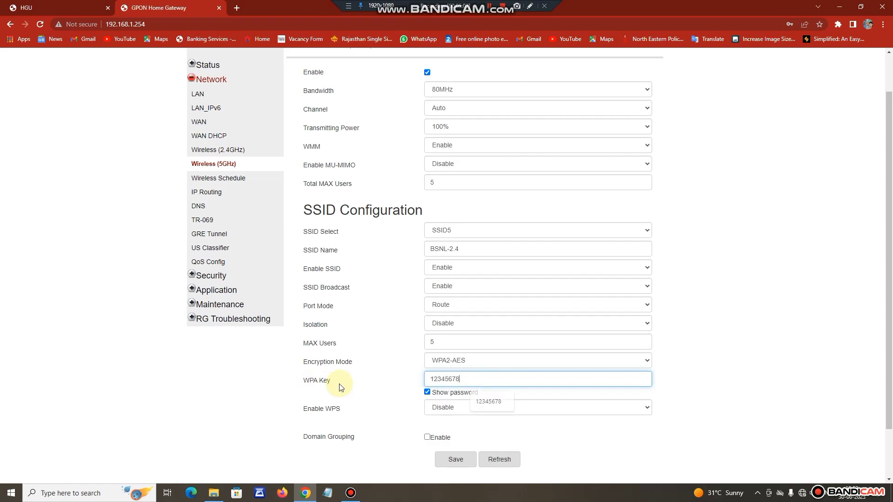
left_click(468, 463)
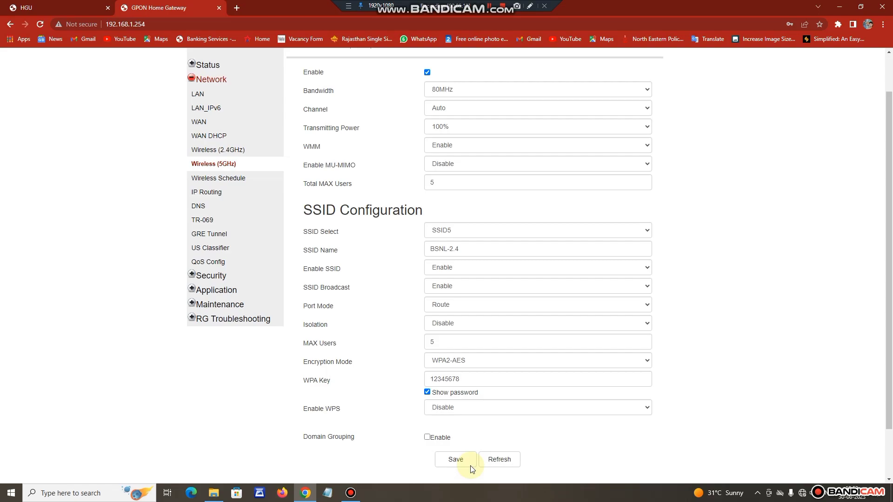
left_click(470, 463)
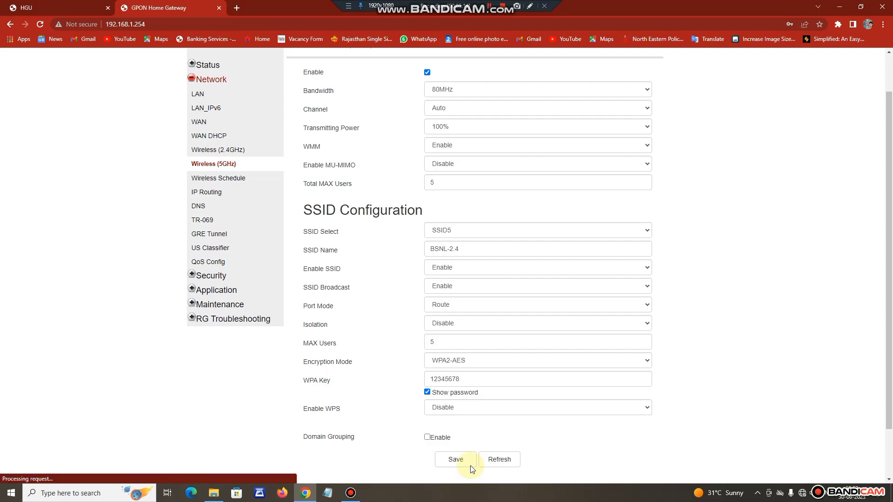